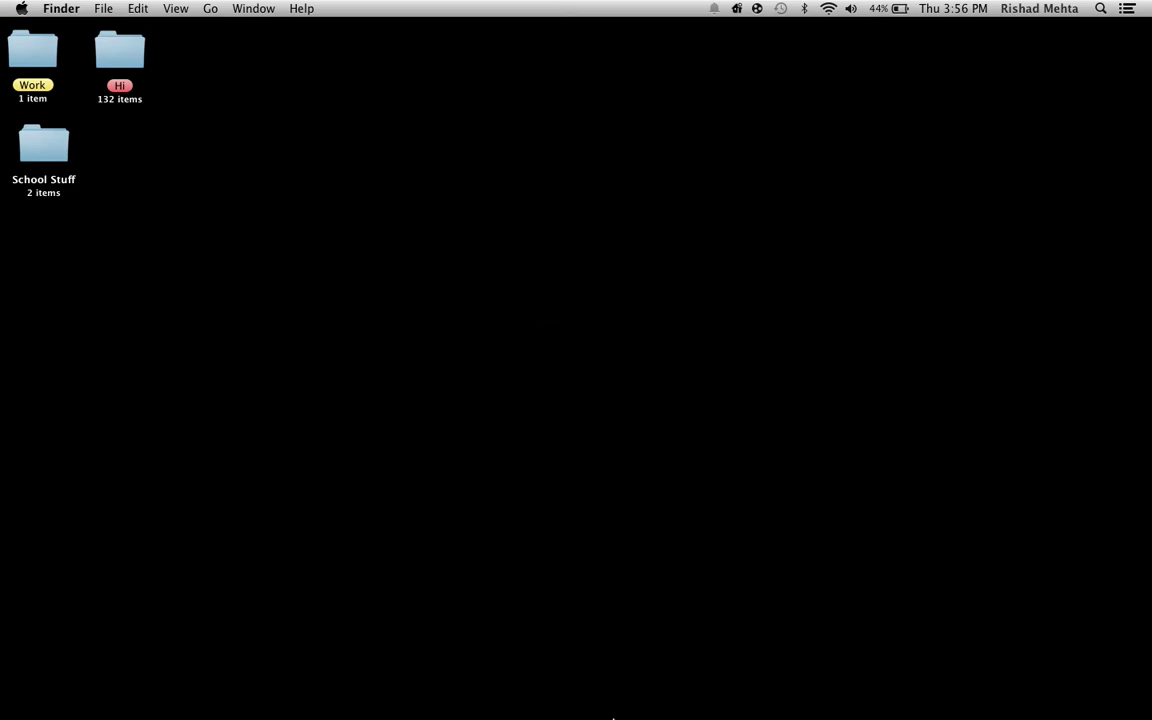
Step: Find iMovie with a Spotlight search and launch the top hit
left_click(1104, 7)
type("im")
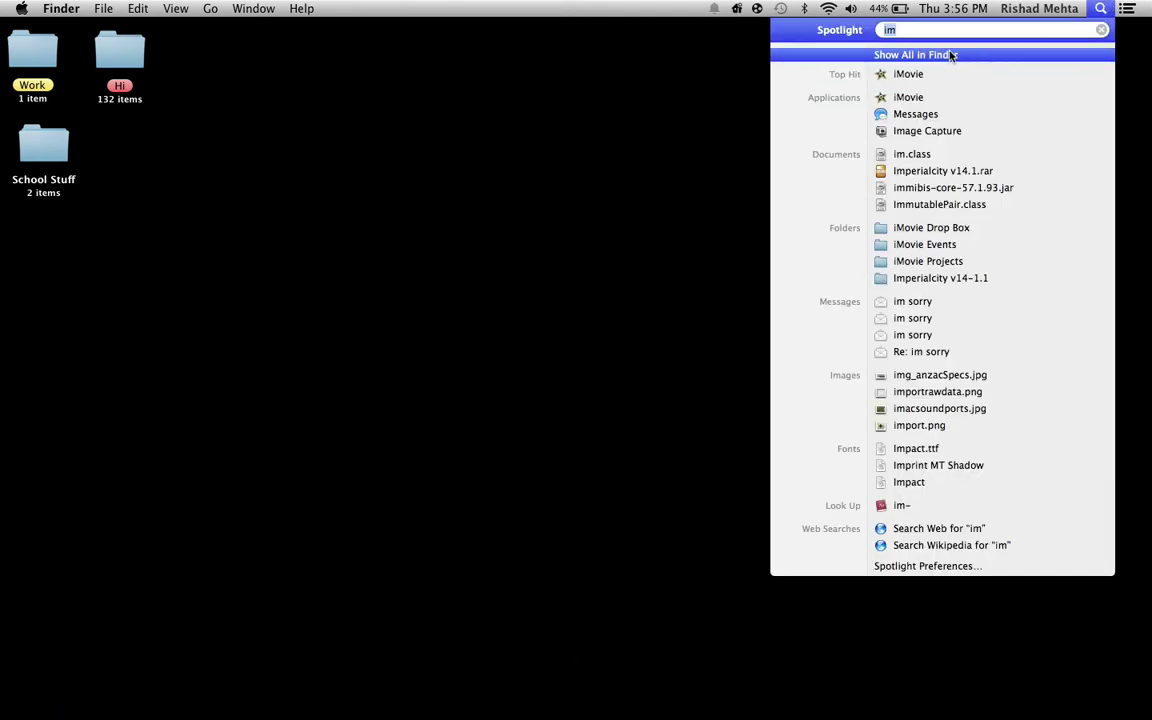
key("BackSpace")
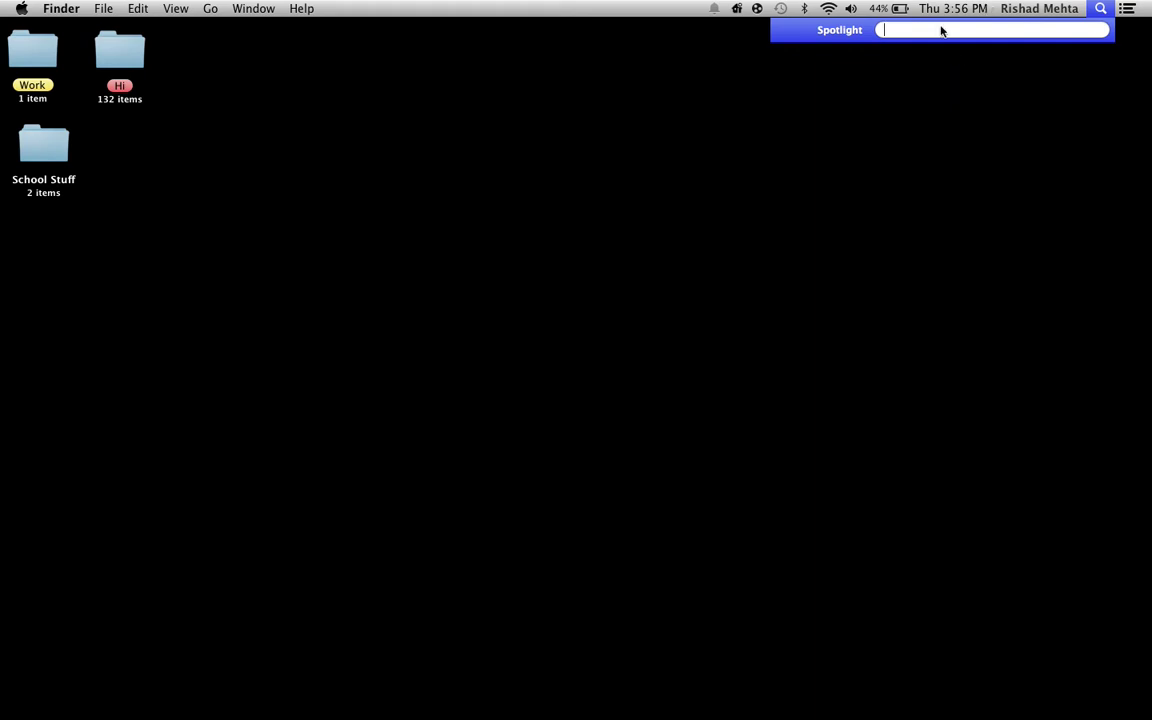
type("i")
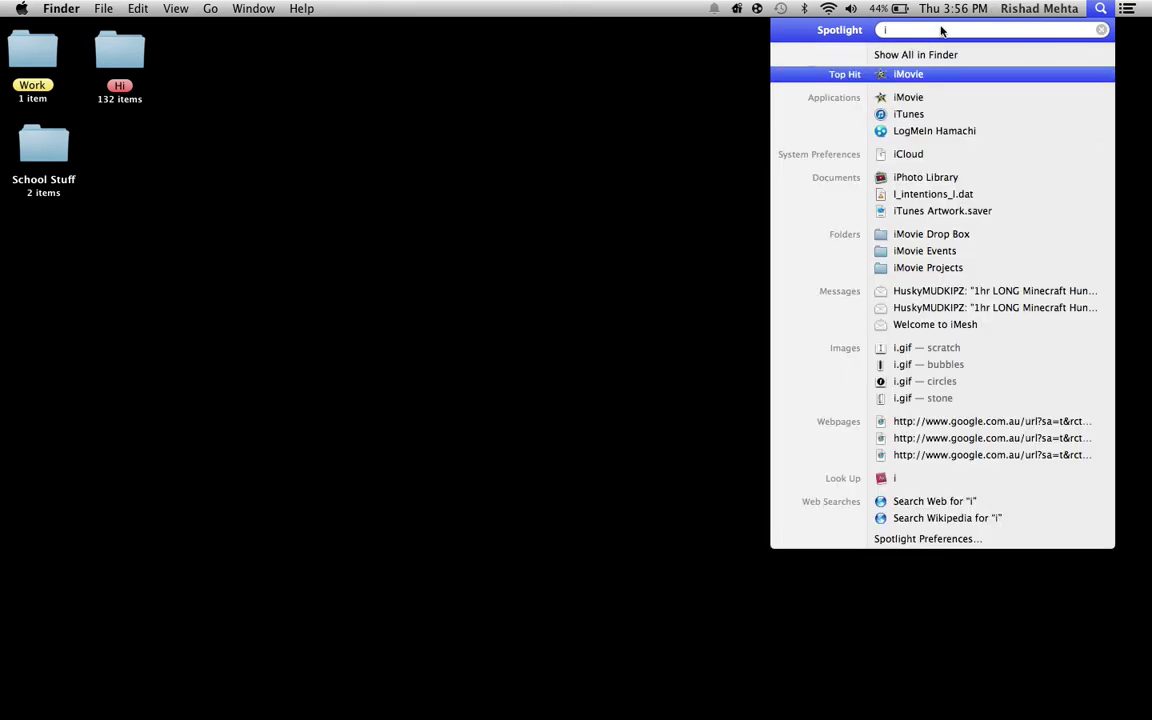
key("Escape")
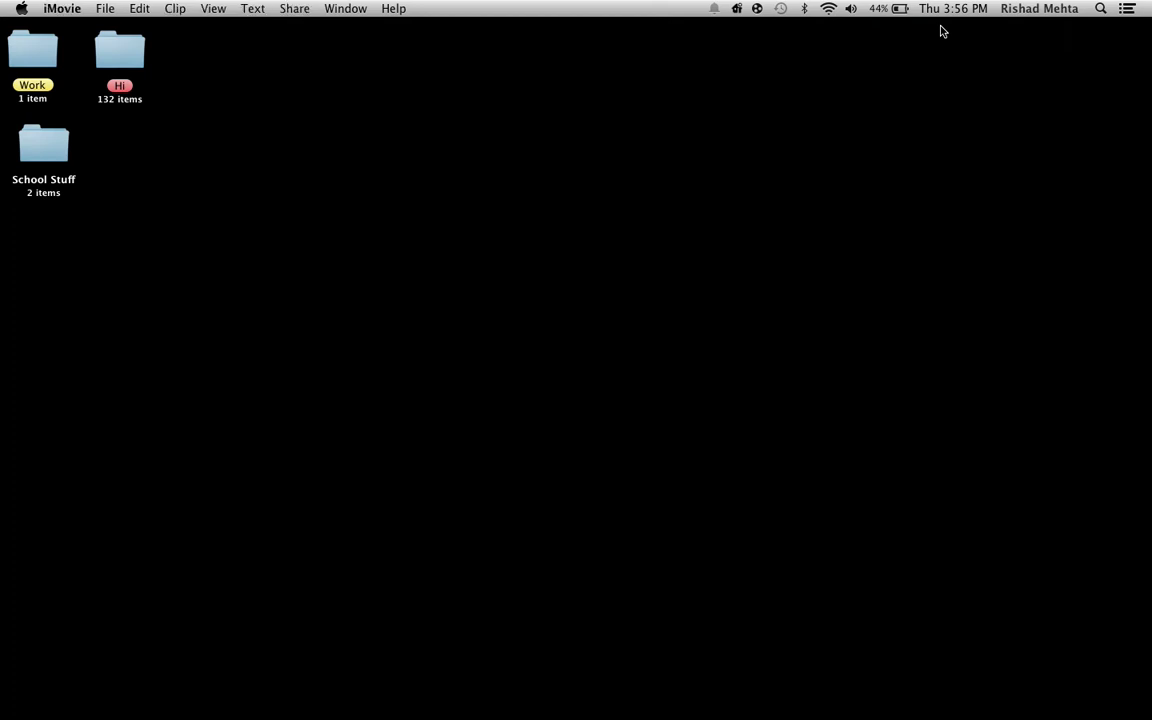
left_click_drag(820, 215, 1048, 173)
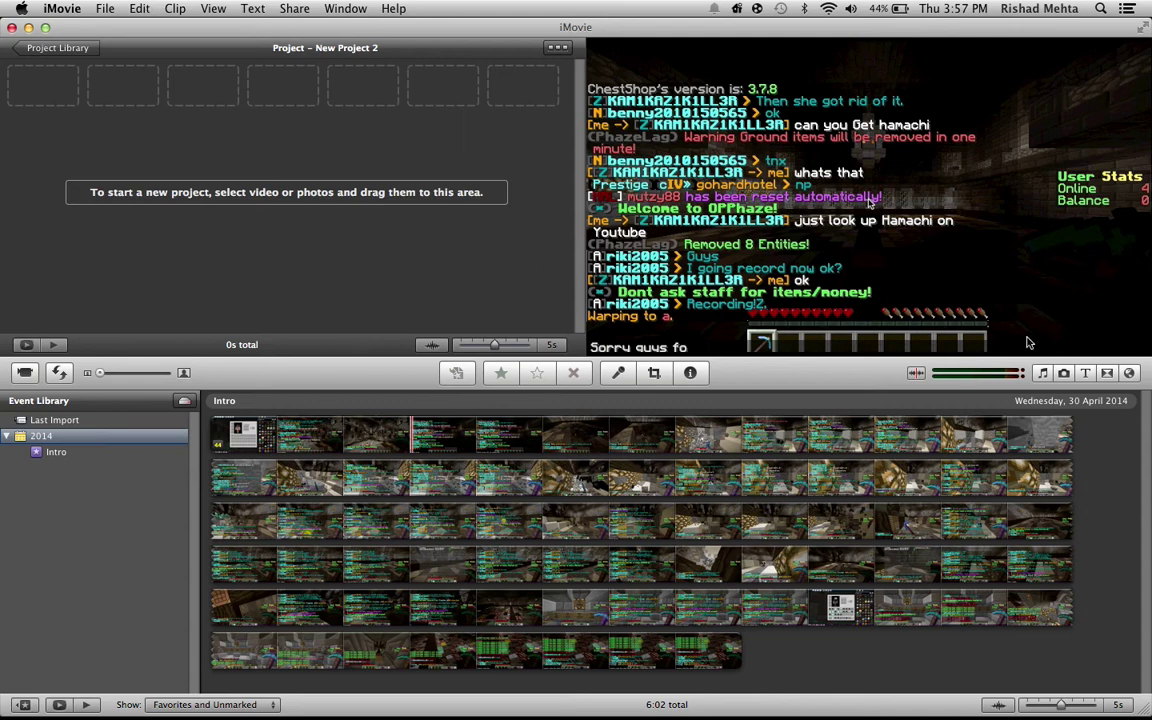
Step: Open the Titles browser to show the Newscast title styles
left_click(1087, 371)
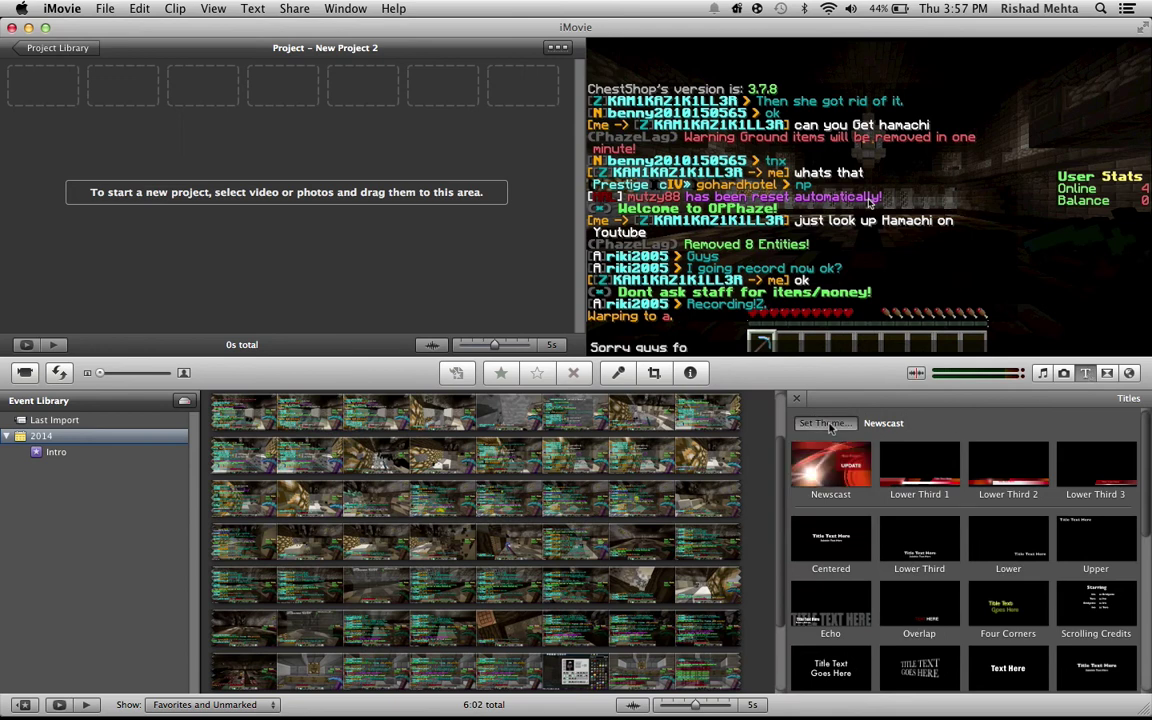
Step: Apply the Newscast theme and place a Newscast title with Curtain background at the project start
left_click(830, 422)
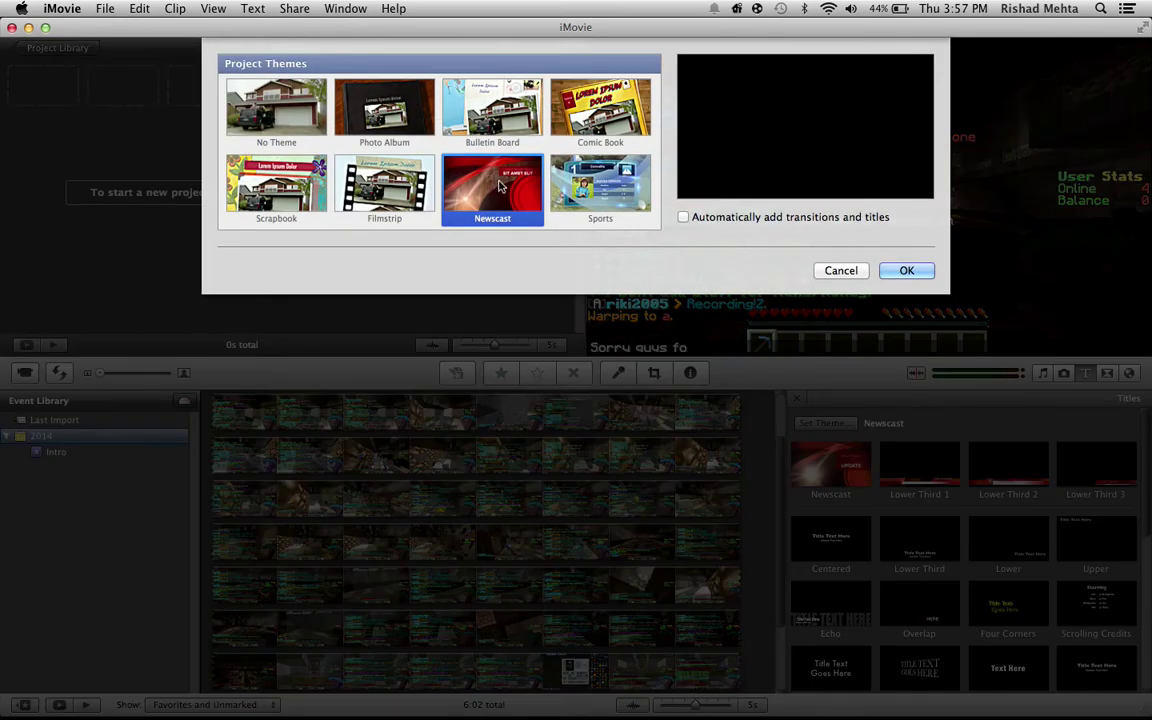
left_click(918, 272)
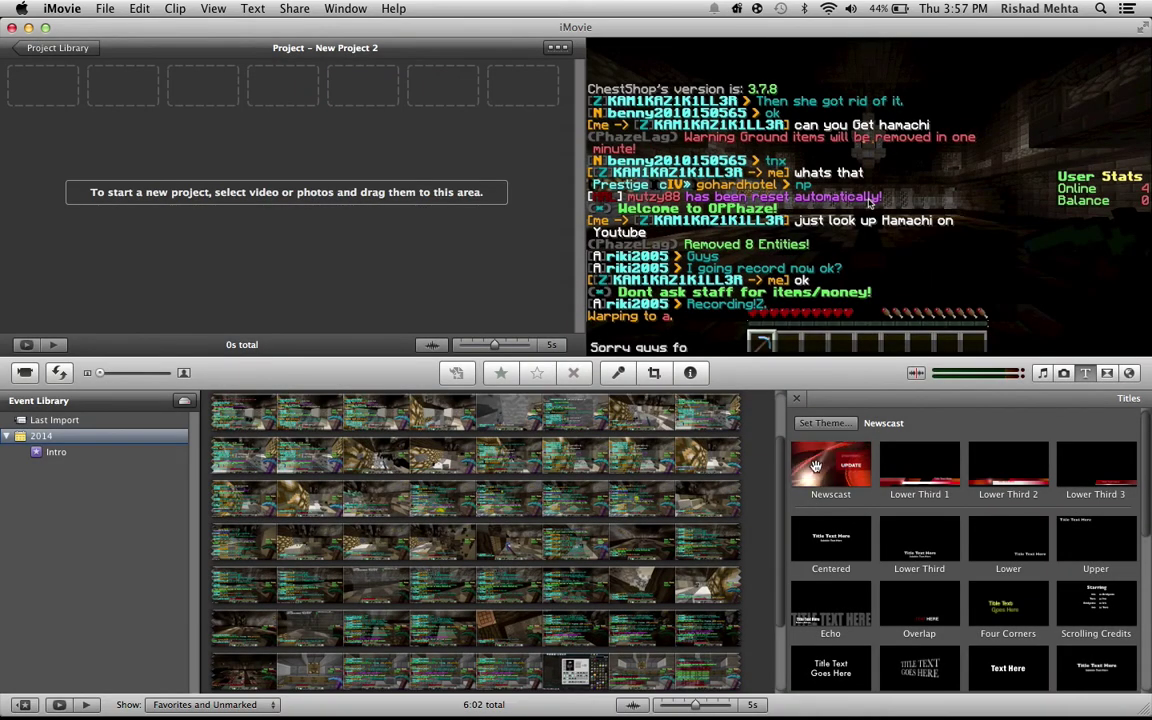
mouse_move(842, 461)
left_mouse_down()
mouse_move(427, 42)
mouse_move(392, 88)
left_mouse_up()
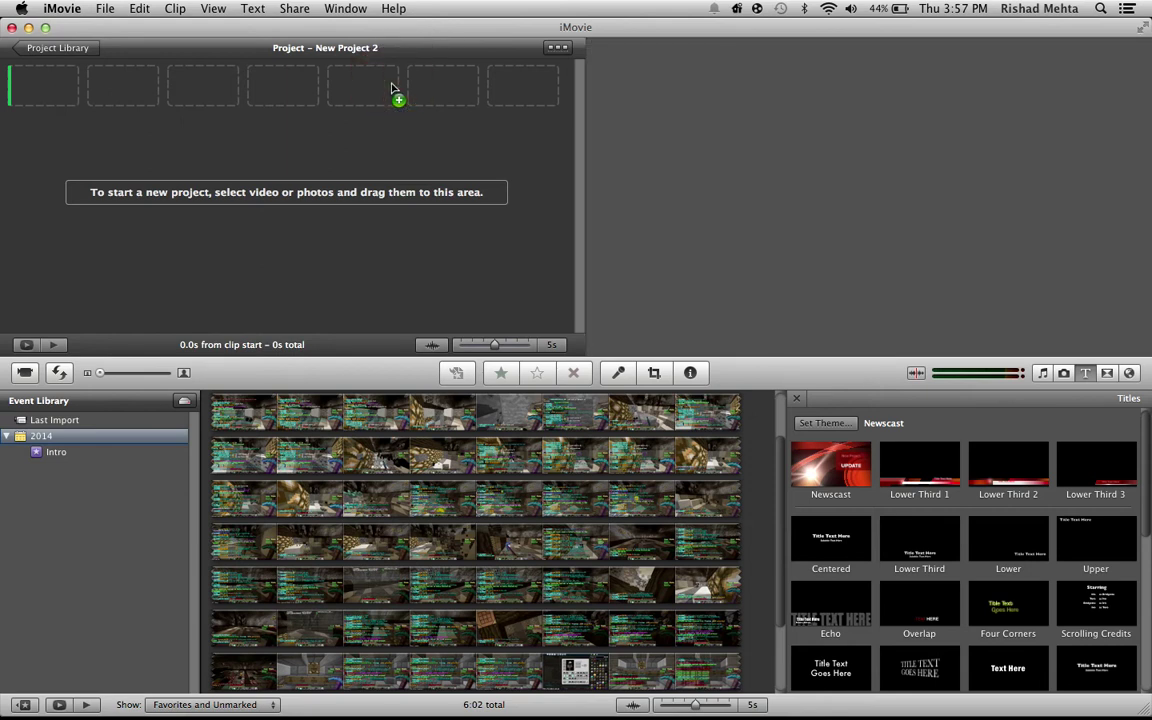
left_click_drag(392, 88, 393, 93)
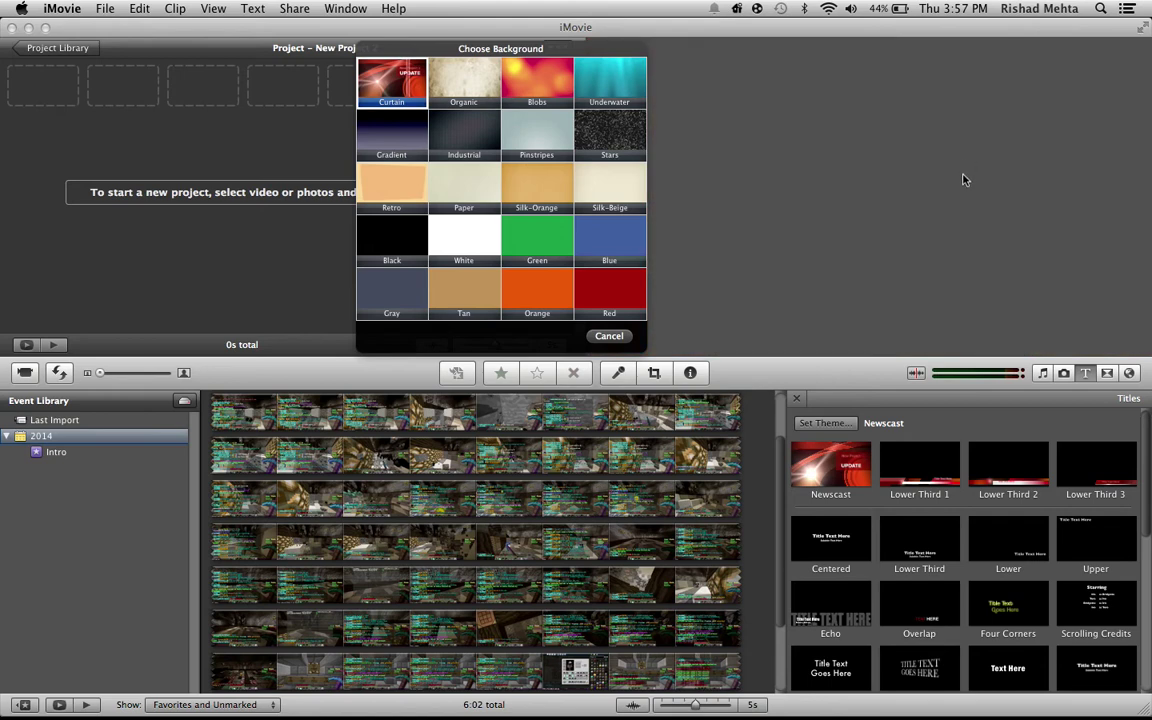
left_click(868, 157)
left_click(419, 196)
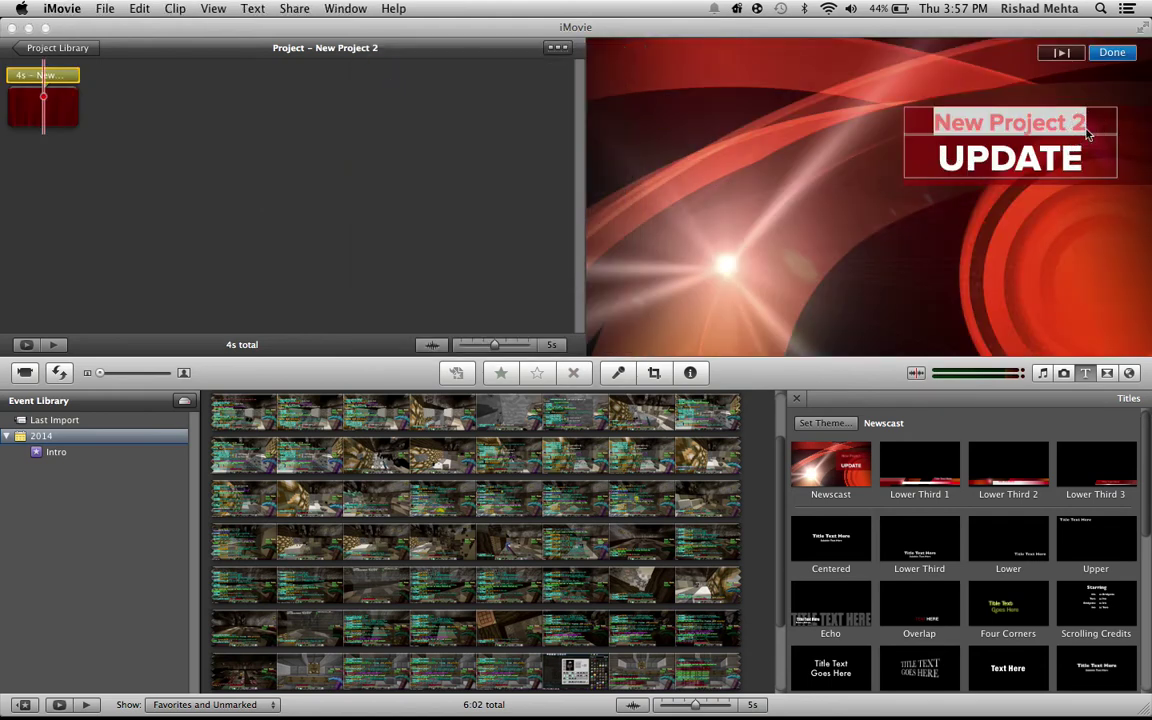
Step: Change the Newscast title text to 'RikAttempsMC' on top and 'OPPRISON' below
left_click(1090, 130)
key("BackSpace")
key("BackSpace")
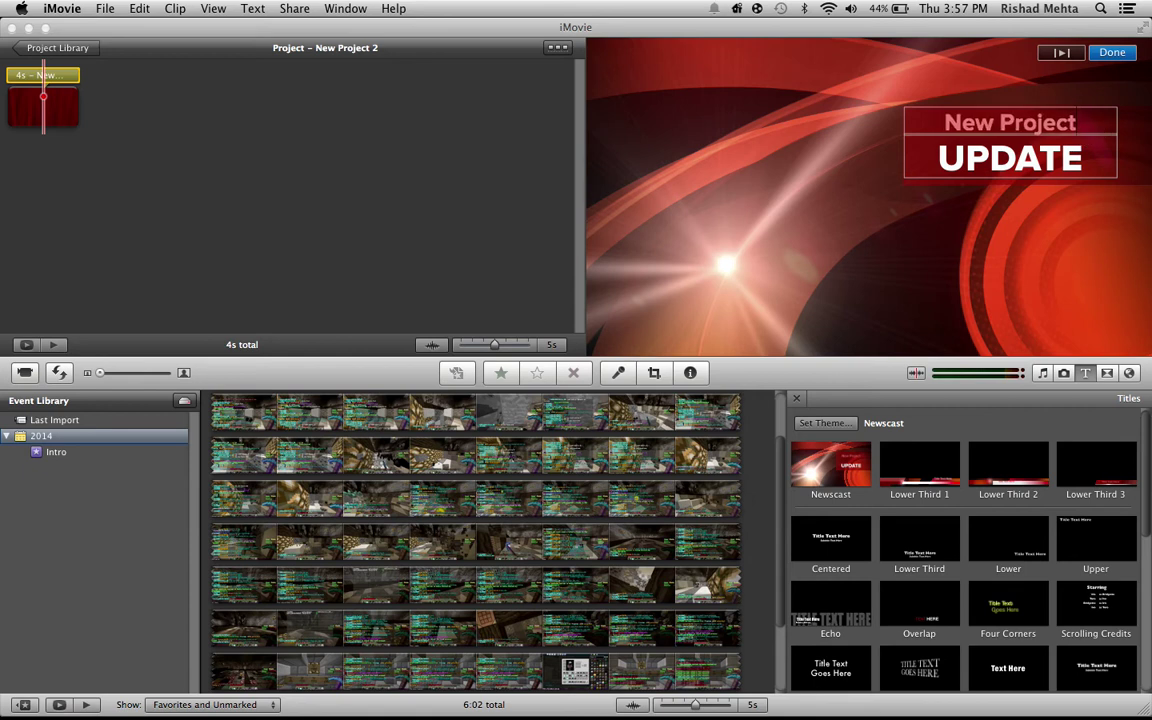
key("BackSpace")
key("BackSpace")
key("BackSpace")
key("BackSpace")
key("BackSpace")
key("BackSpace")
key("BackSpace")
key("BackSpace")
key("BackSpace")
key("BackSpace")
key("BackSpace")
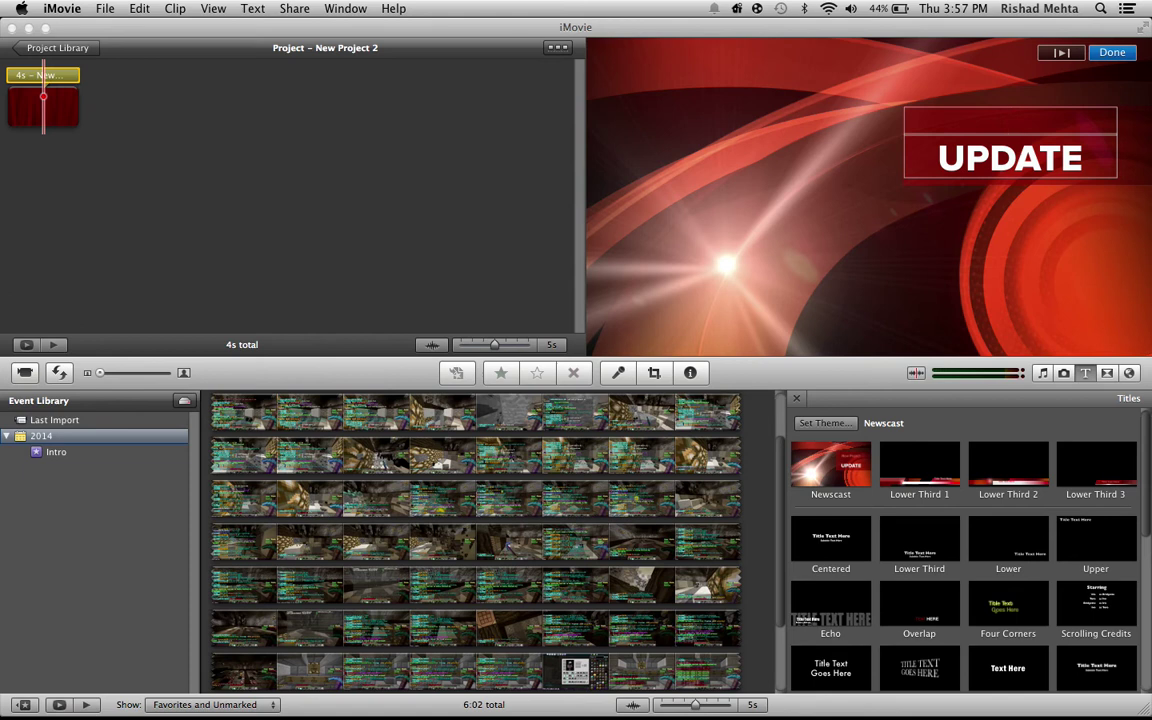
type("RikA")
type("ttempsMC")
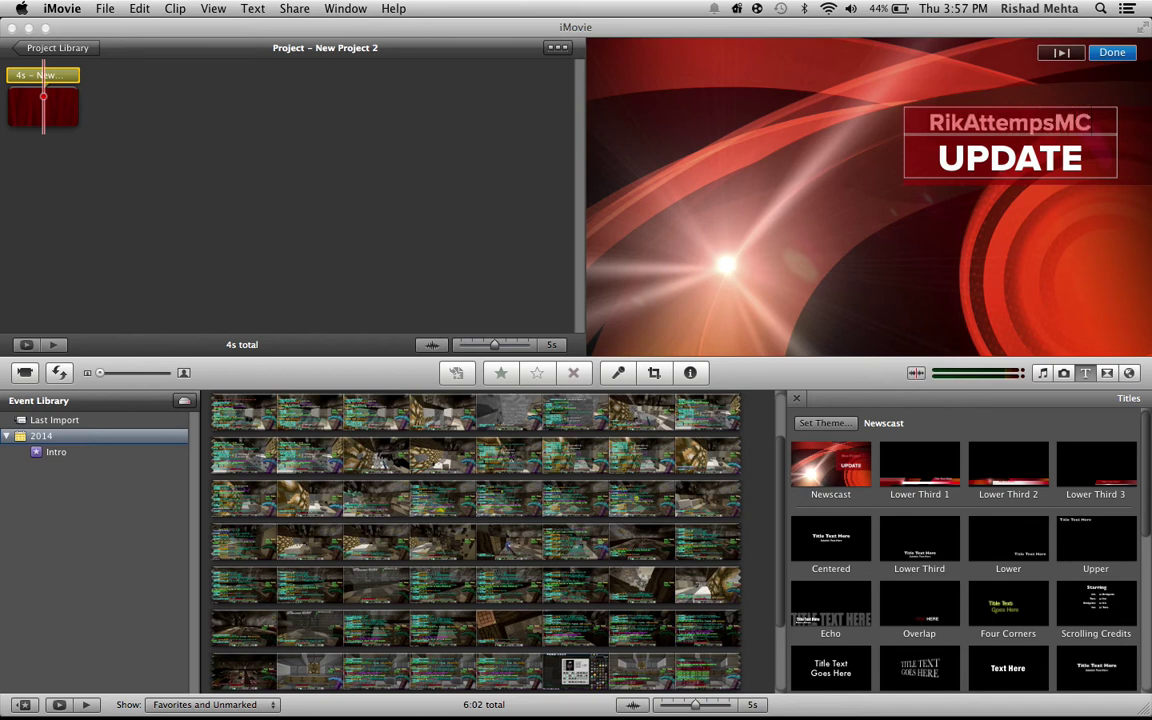
key("Tab")
key("BackSpace")
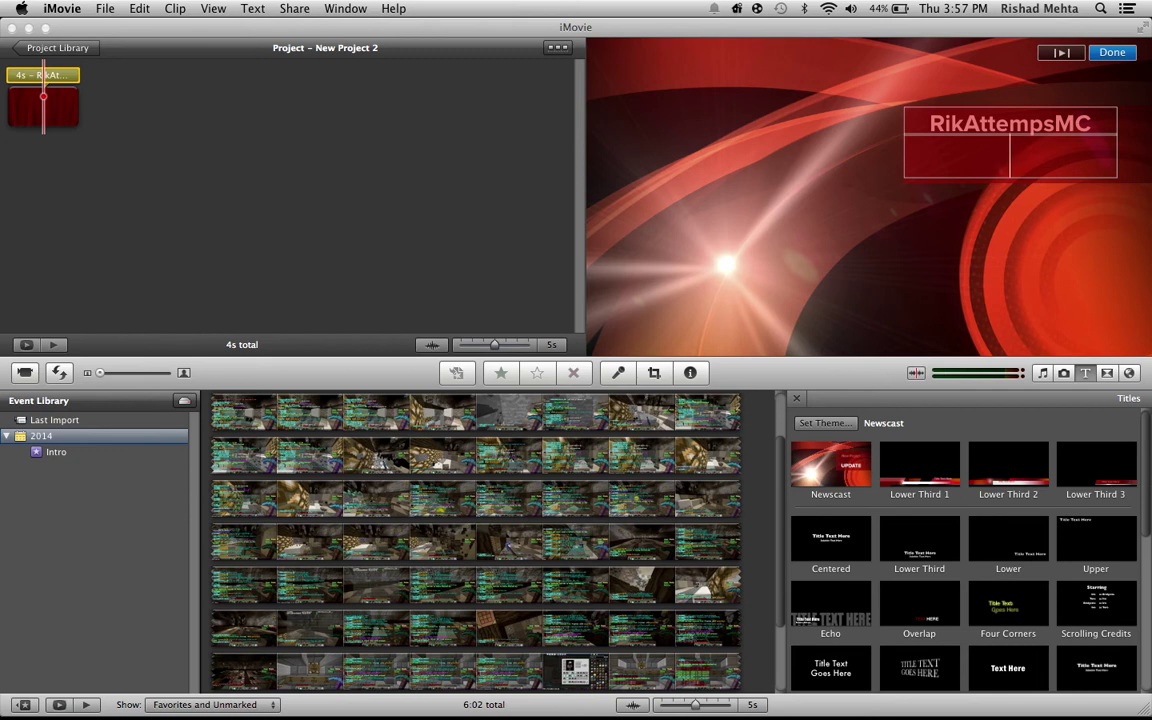
type("Op")
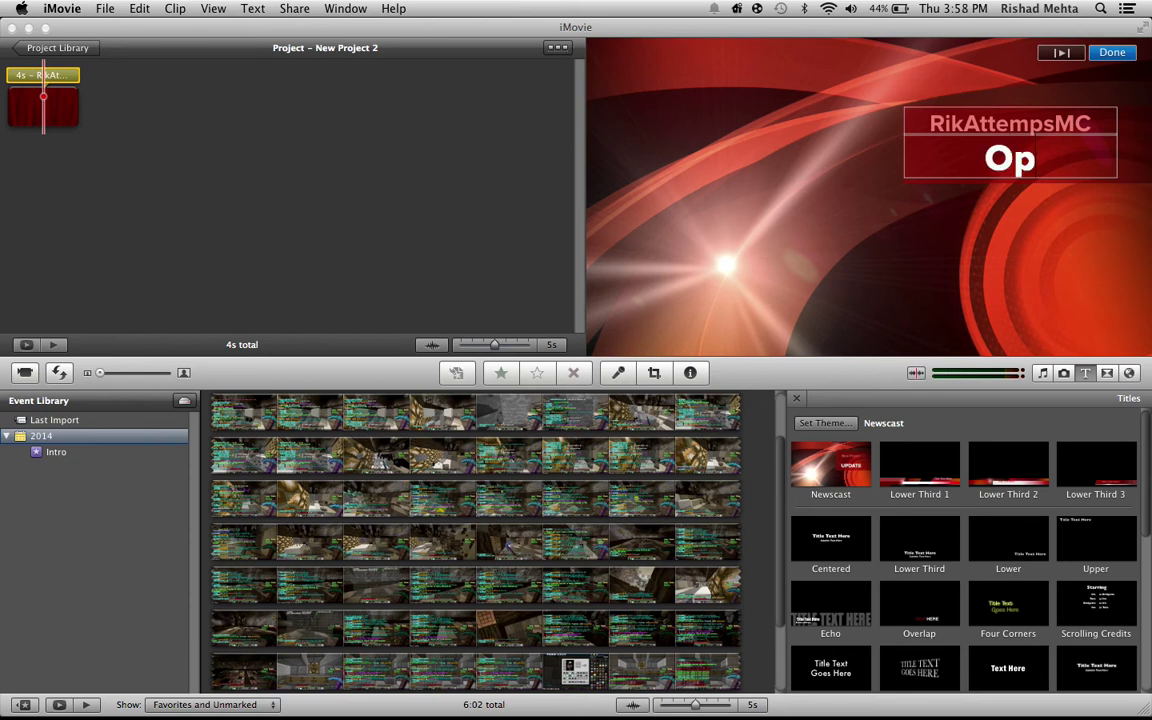
type("pr")
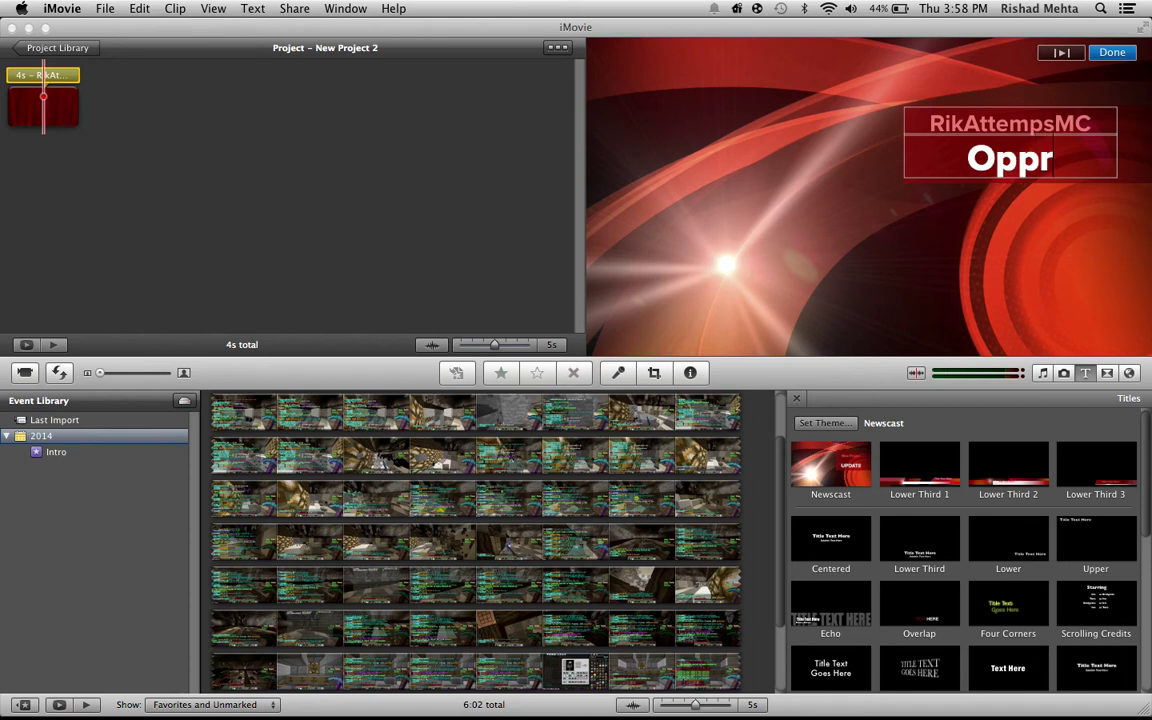
key("BackSpace")
key("BackSpace")
key("BackSpace")
type("P")
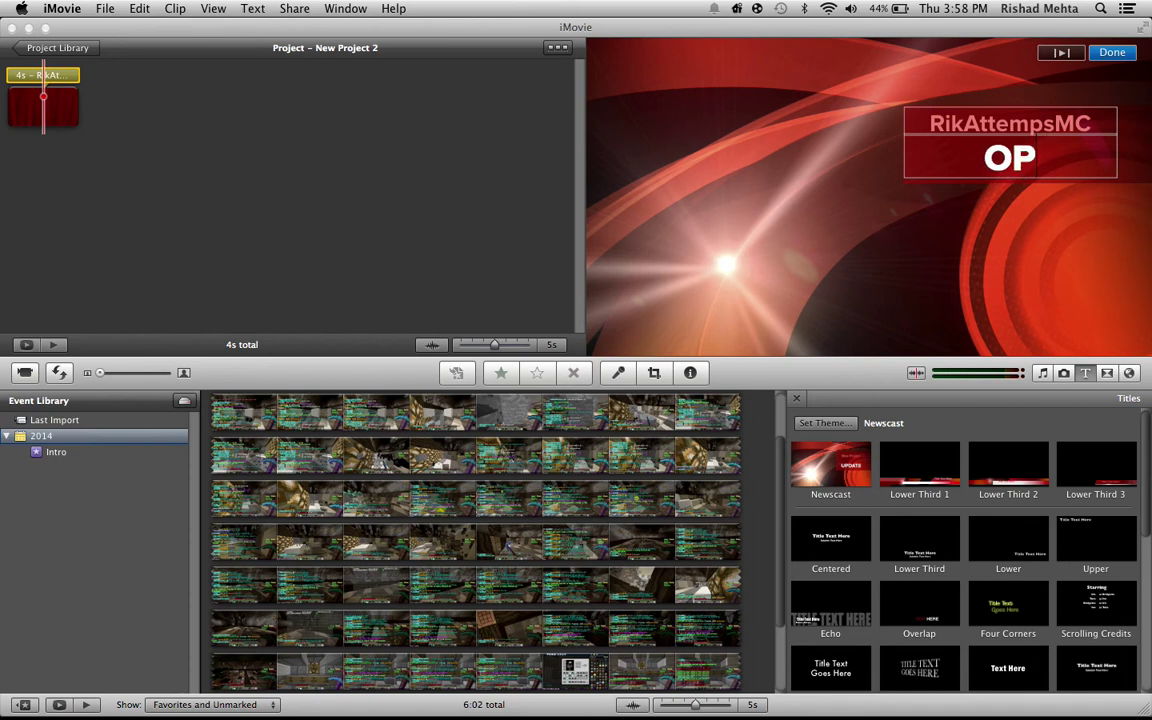
type("PRISON")
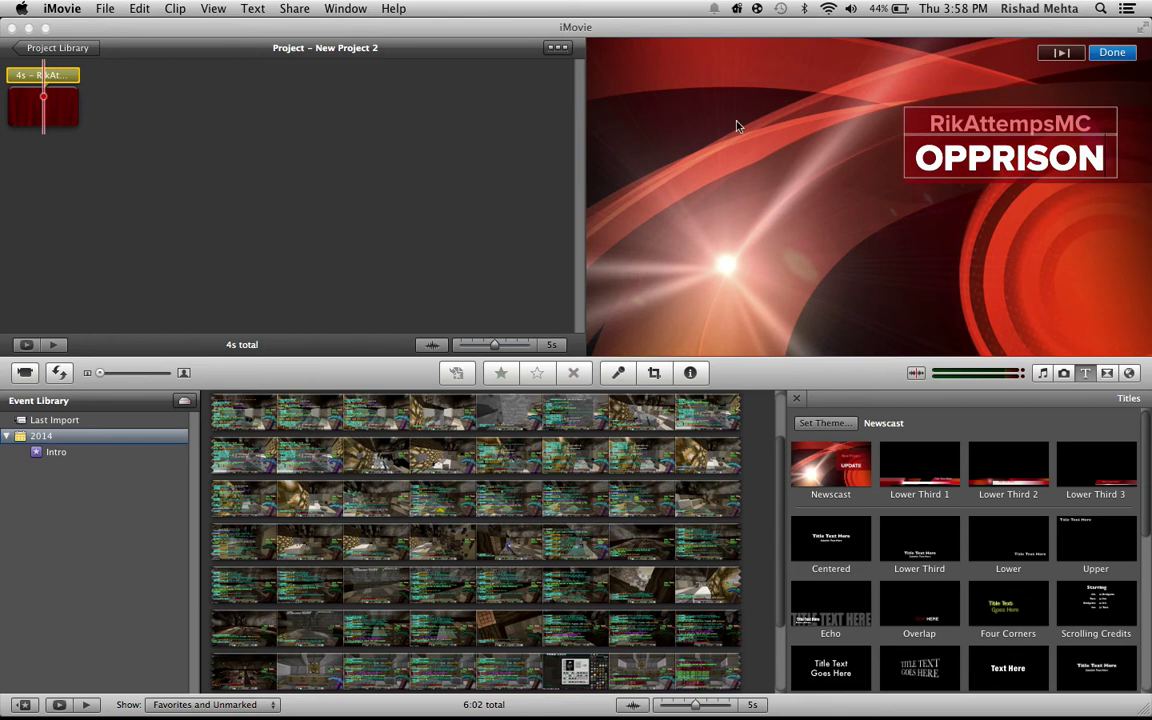
key("super+a")
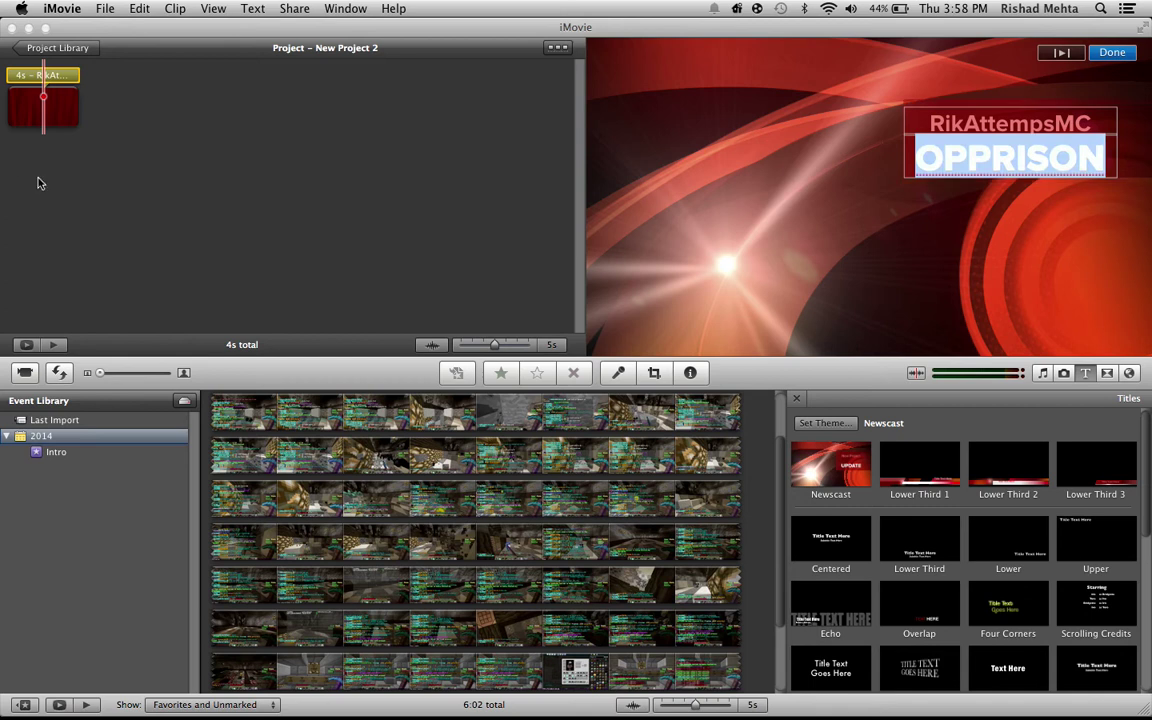
left_click(60, 190)
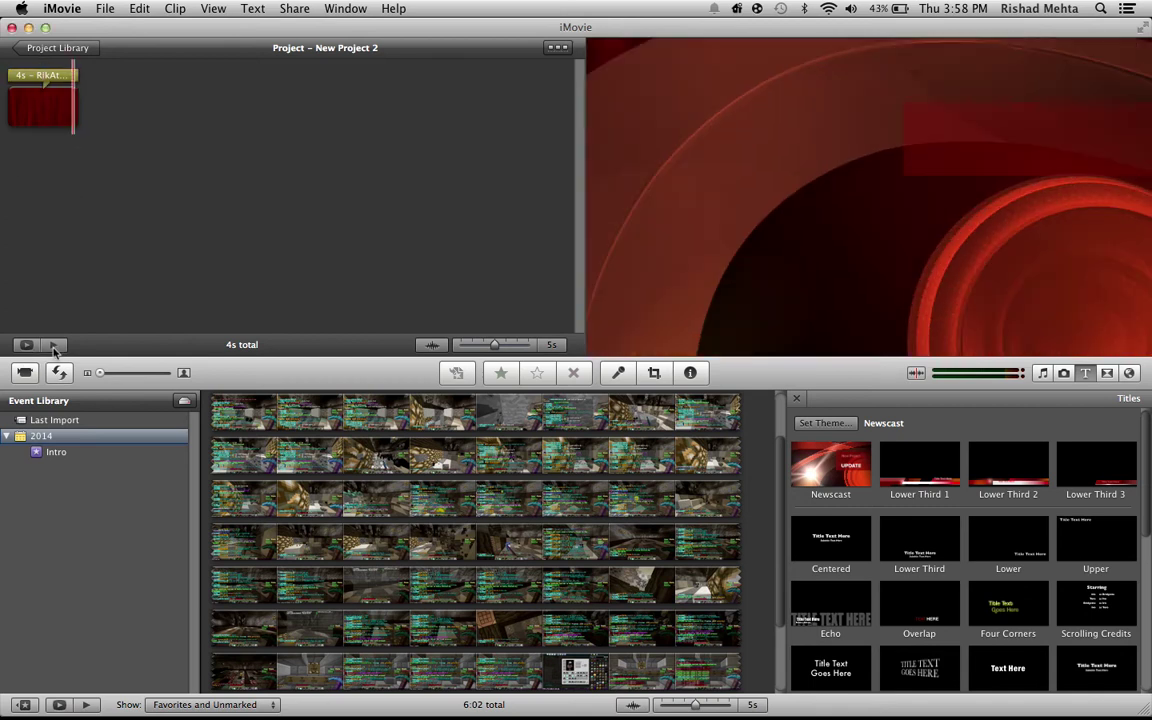
Step: Preview the project from the start, then add a 'Title Text Goes Here' title after it
left_click(55, 345)
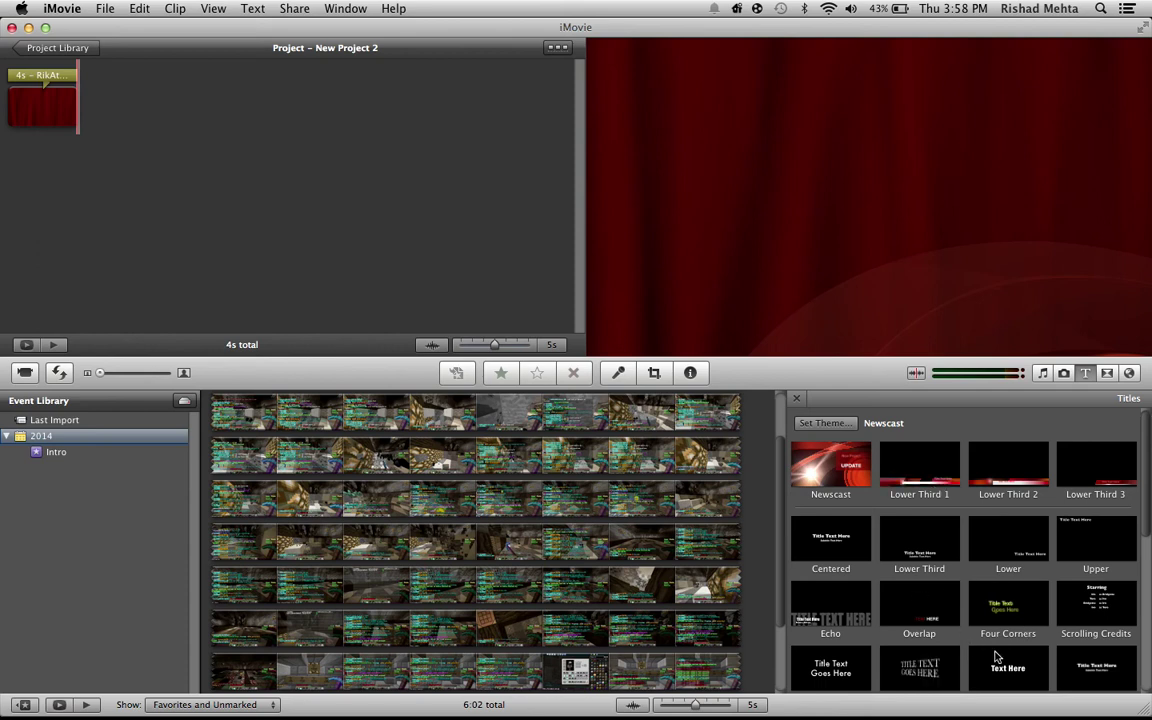
mouse_move(952, 680)
left_mouse_down()
mouse_move(432, 165)
mouse_move(433, 274)
left_mouse_up()
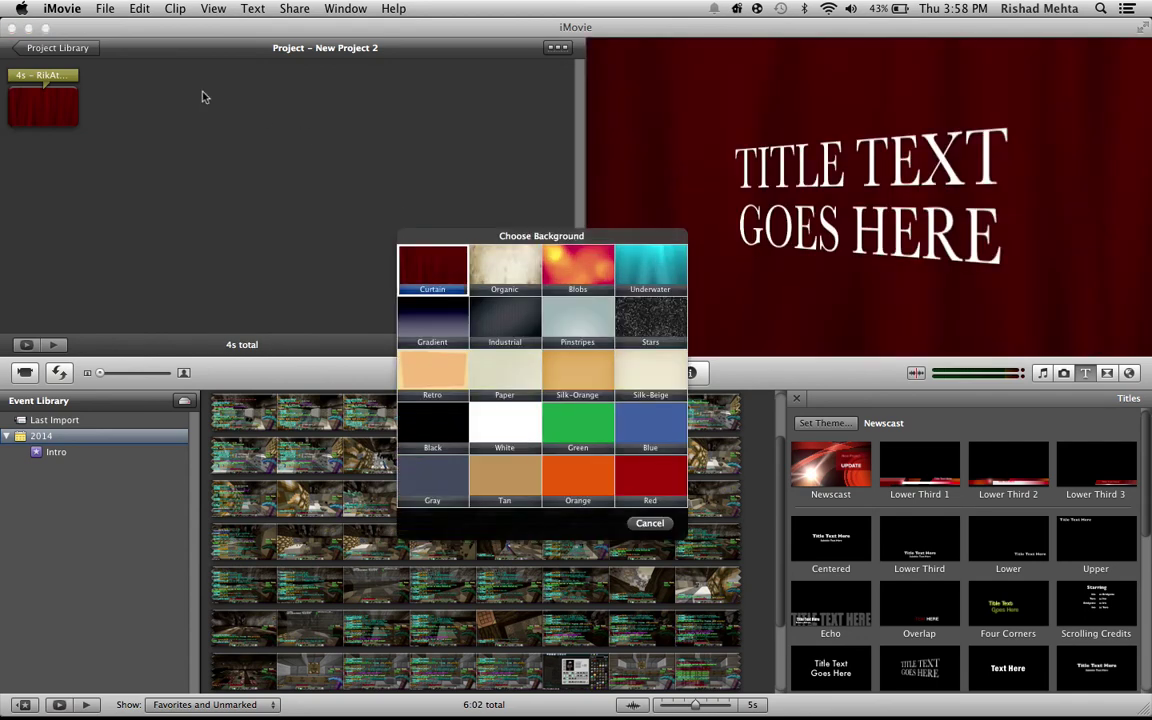
Step: Give the second title the Industrial background and change its top line to '#1'
left_click(520, 317)
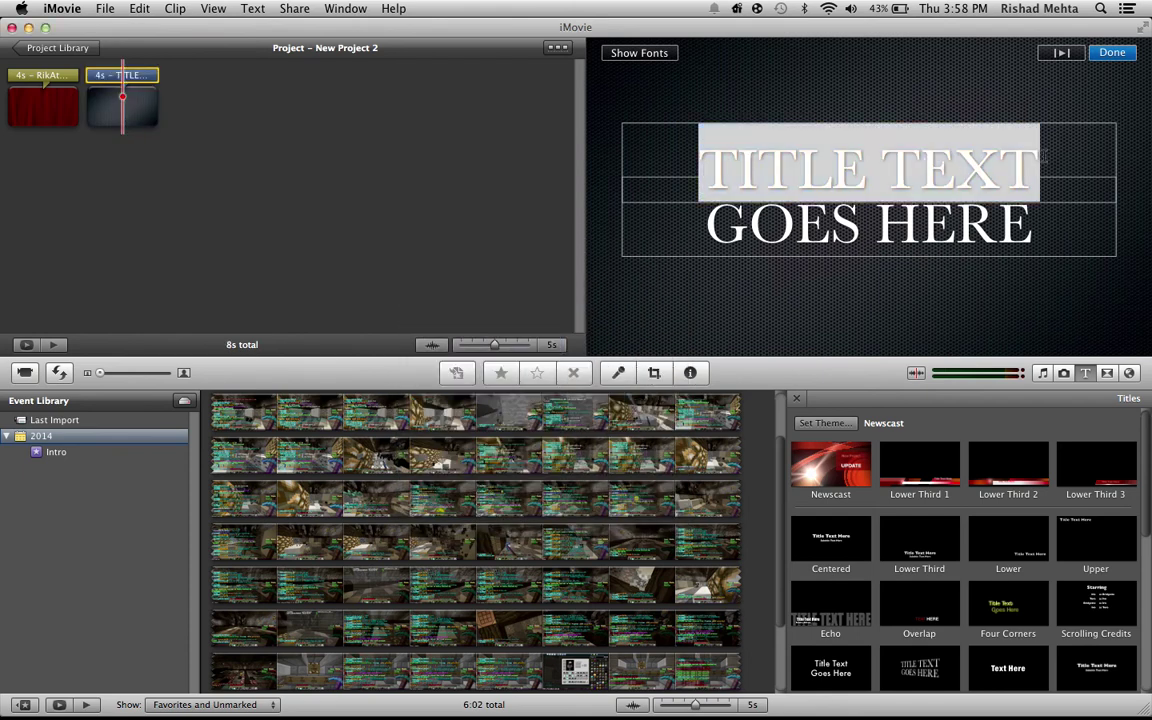
key("BackSpace")
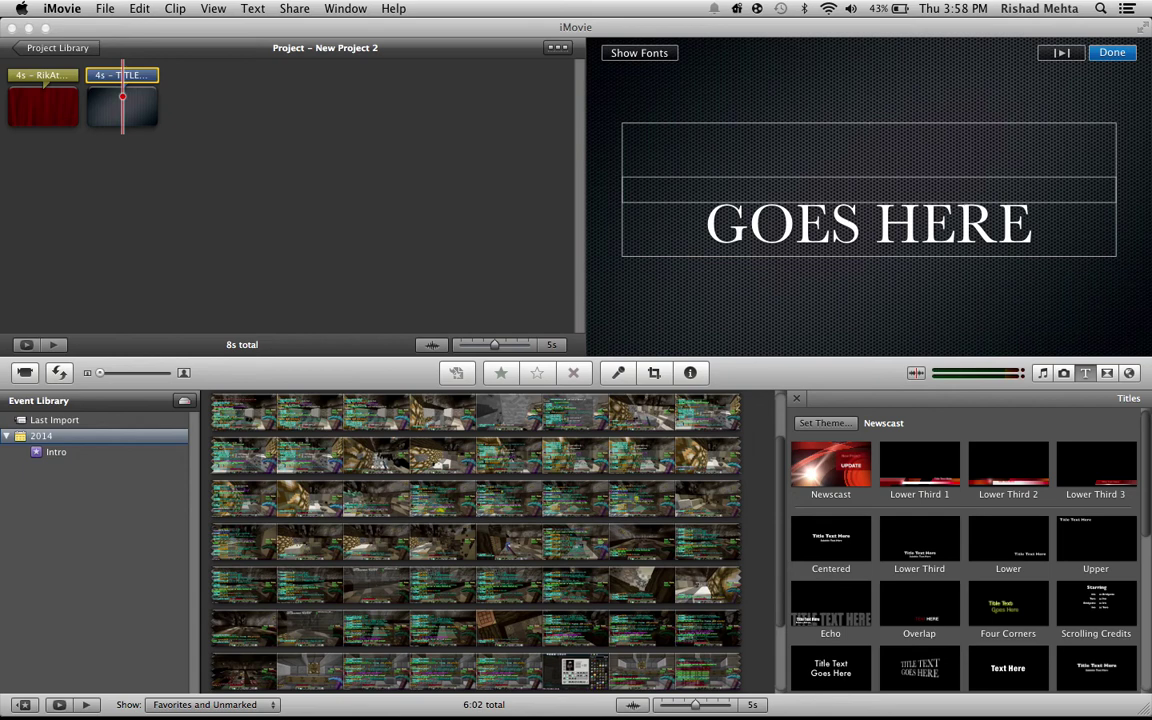
type("#1")
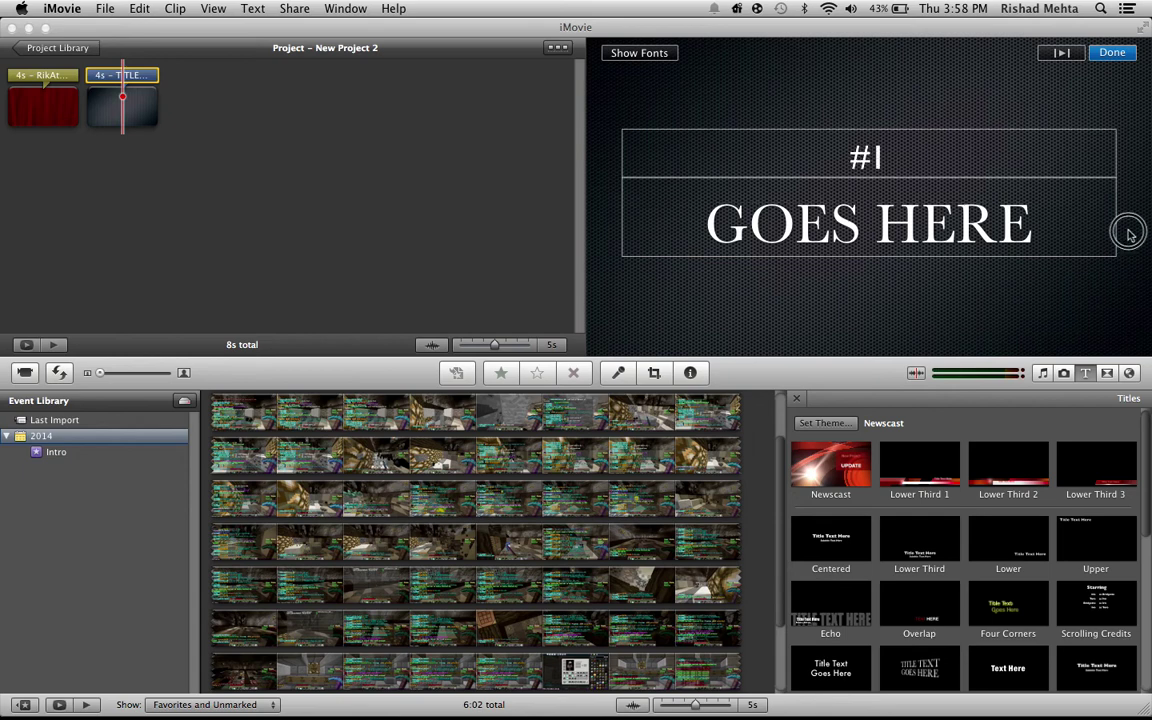
left_click(1073, 234)
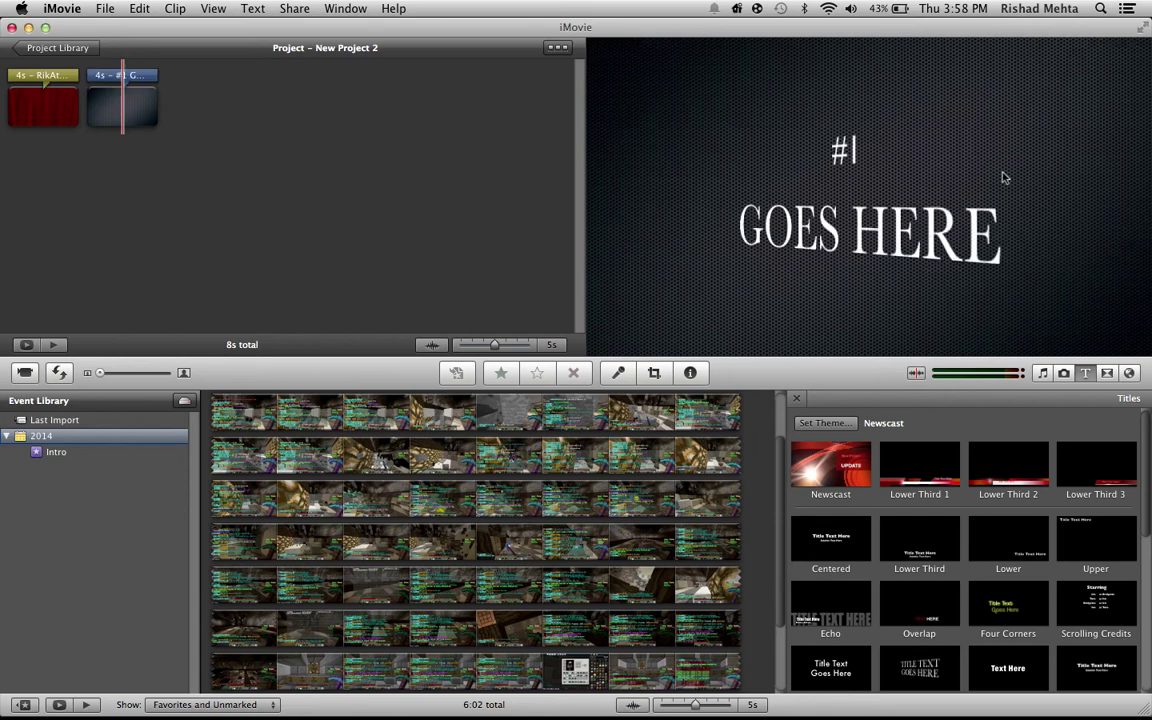
Step: Delete the #1 title clip and add an Echo title with Gradient background after the curtain clip
right_click(98, 104)
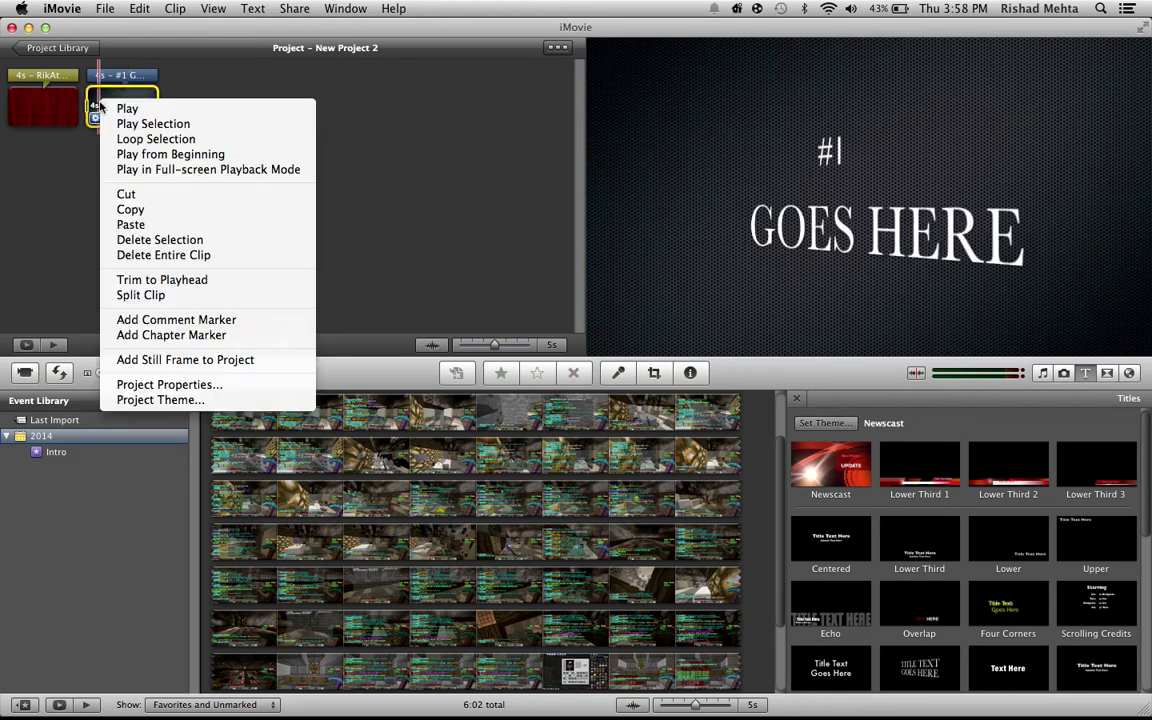
left_click(140, 195)
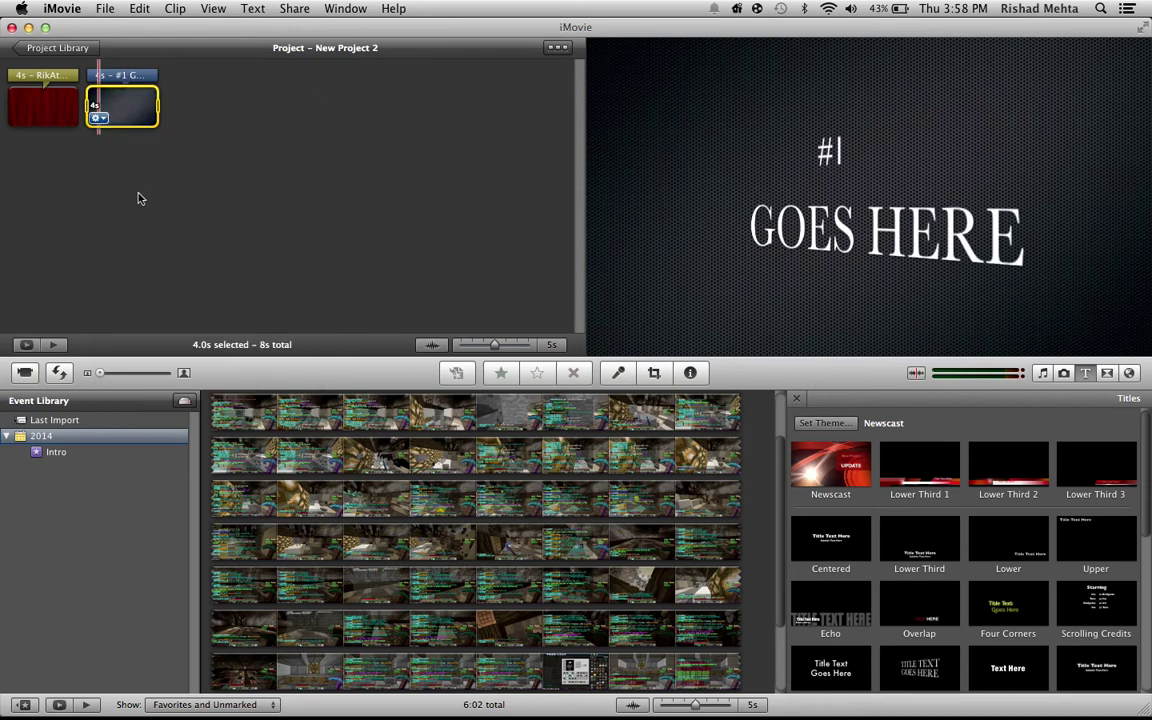
key("Delete")
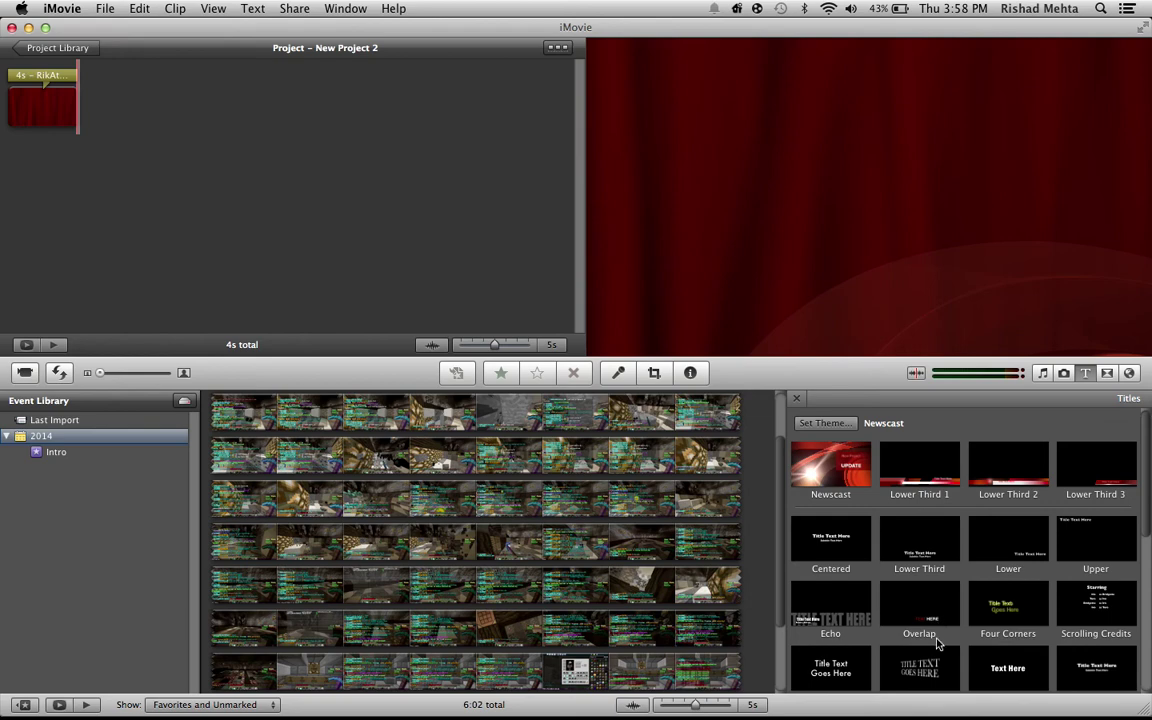
left_click_drag(830, 600, 398, 308)
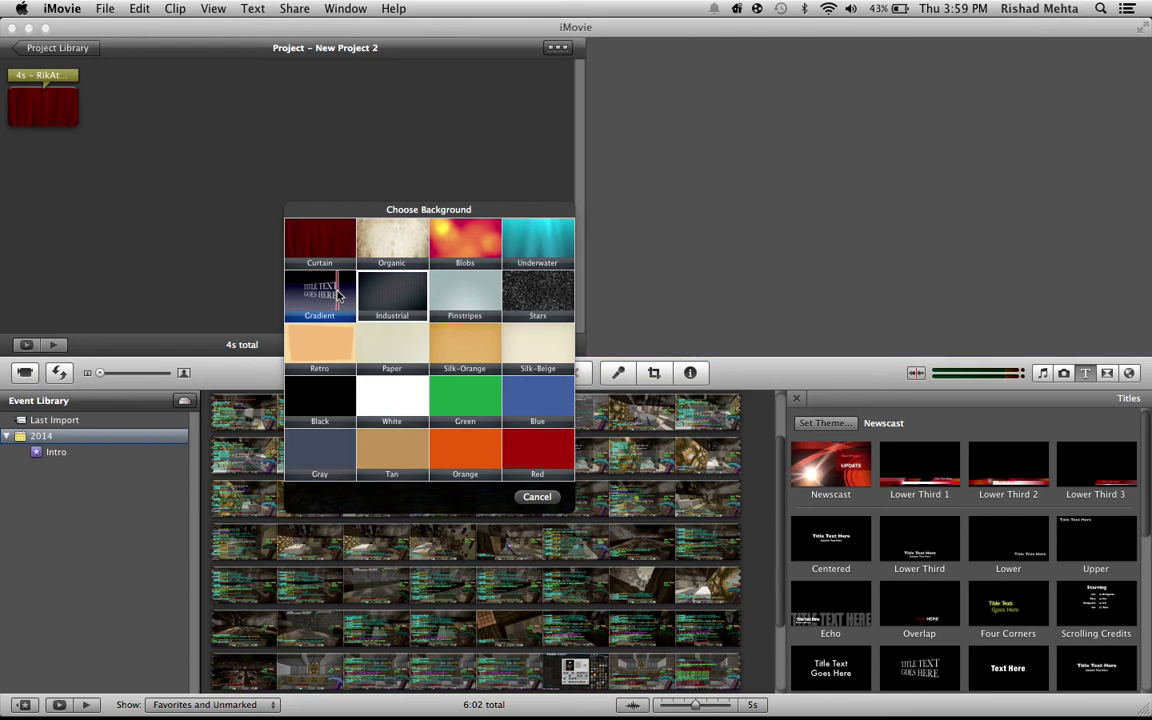
left_click(320, 295)
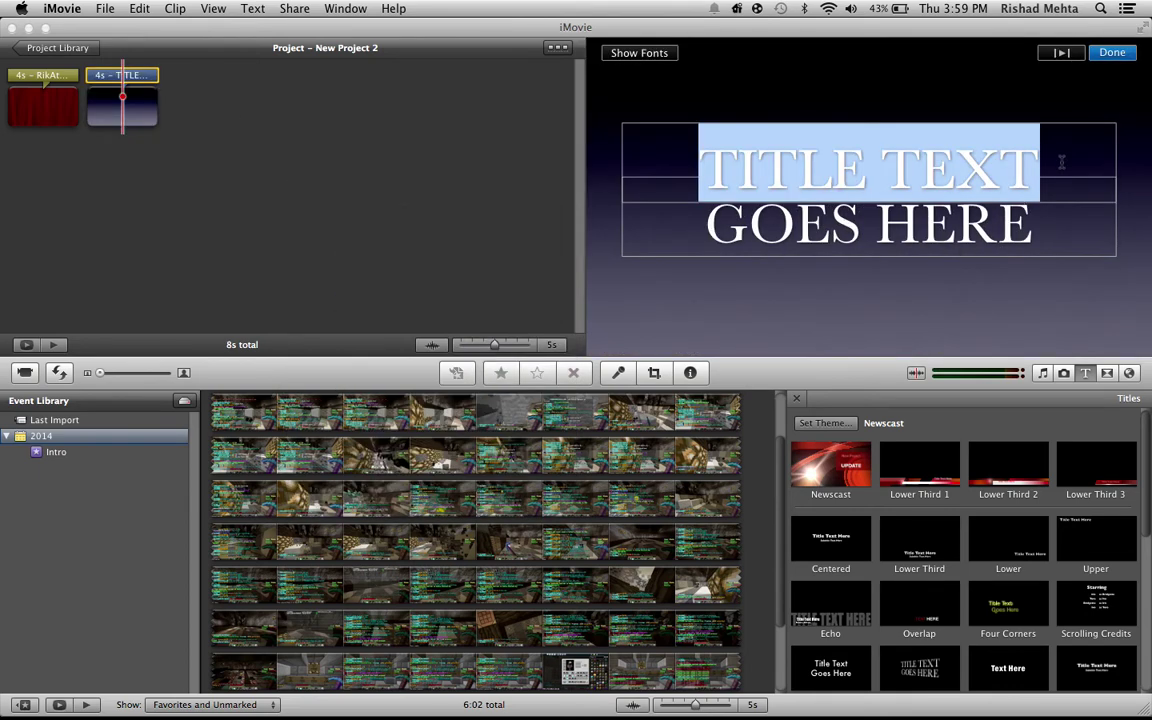
Step: Make the gradient title read '#1' above 'We rank up to ZZZZ?Z?Z??Z?Z?Z'
key("BackSpace")
key("BackSpace")
key("BackSpace")
key("BackSpace")
key("BackSpace")
key("BackSpace")
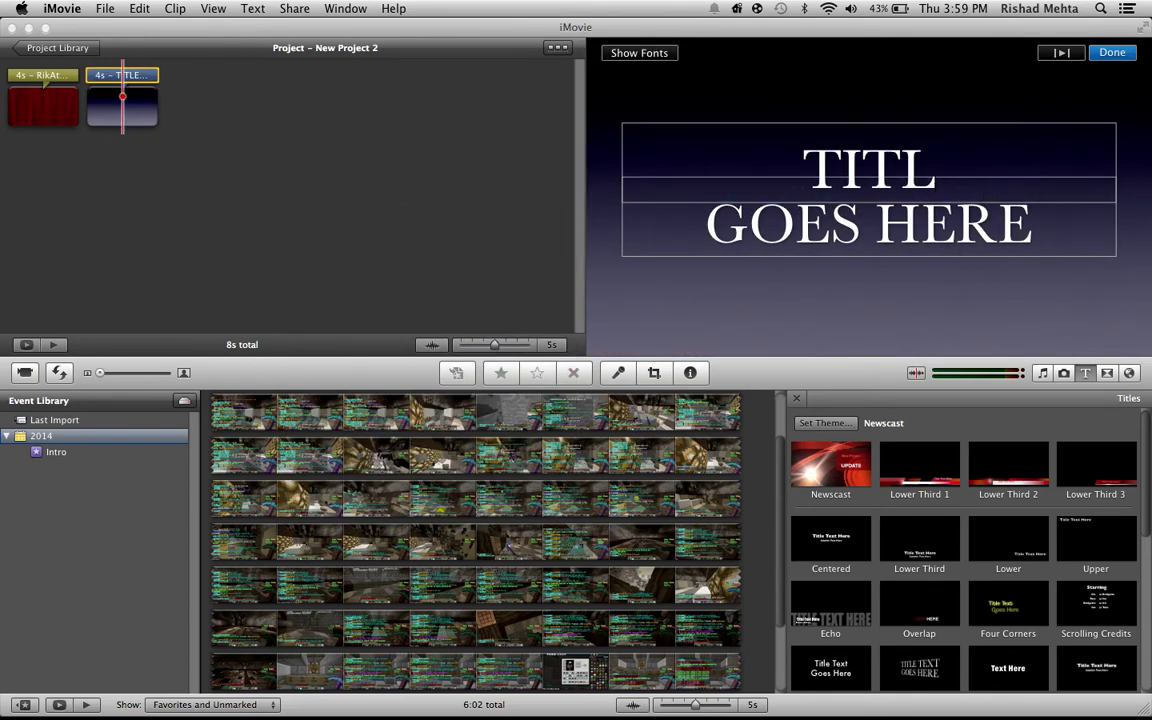
key("BackSpace")
key("BackSpace")
key("BackSpace")
key("BackSpace")
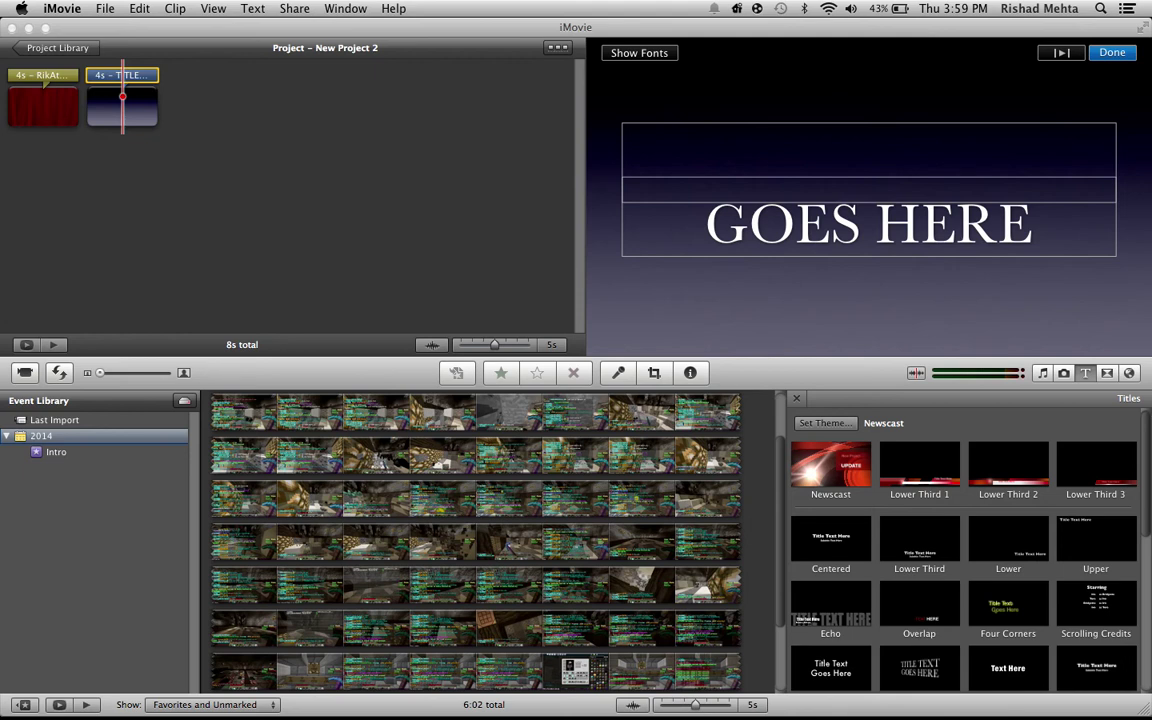
type("#1")
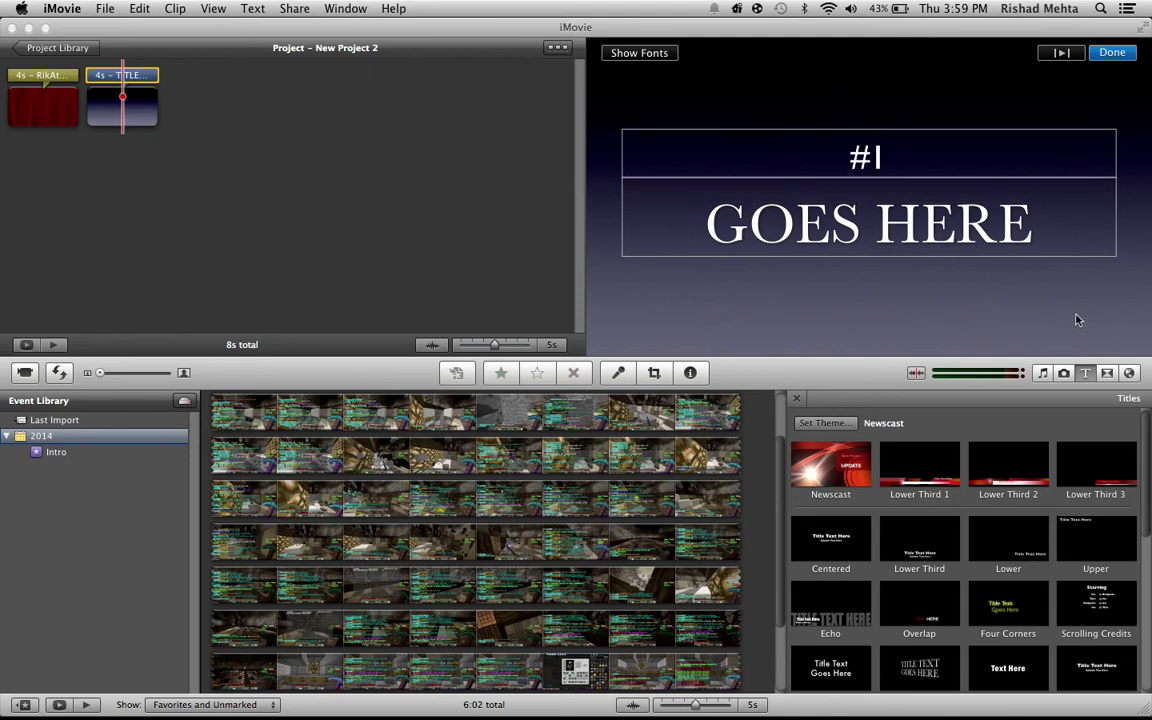
left_click(1046, 236)
key("BackSpace")
type("I meet t")
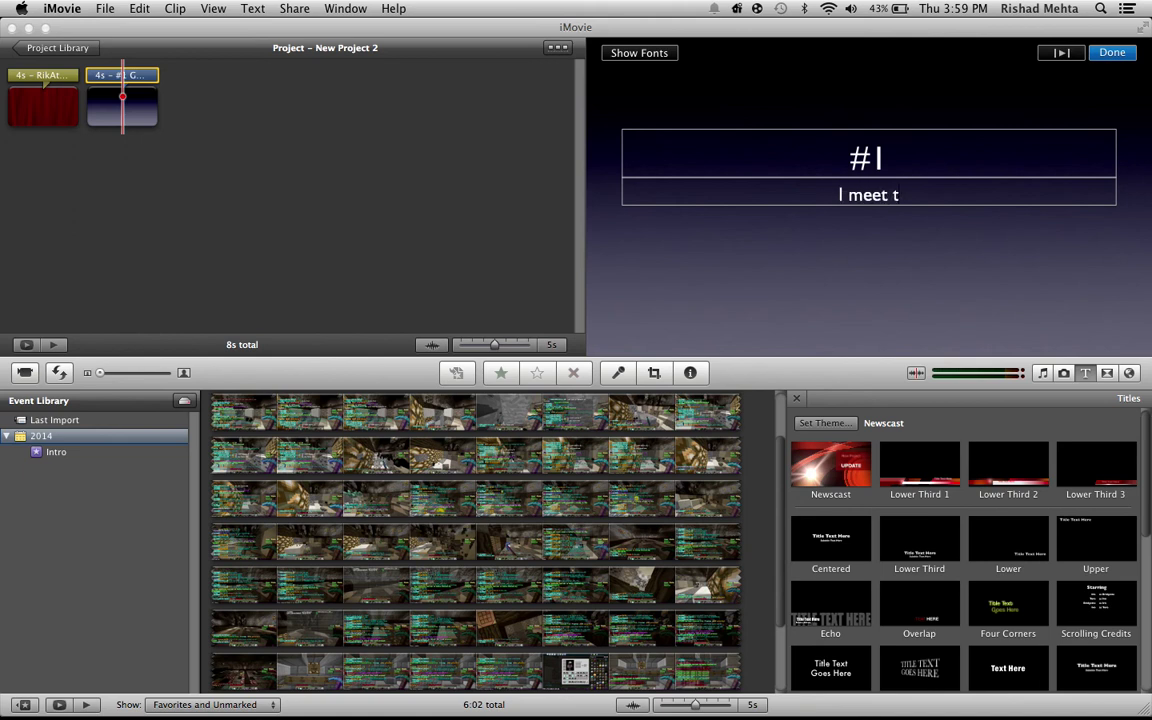
type("he owner!")
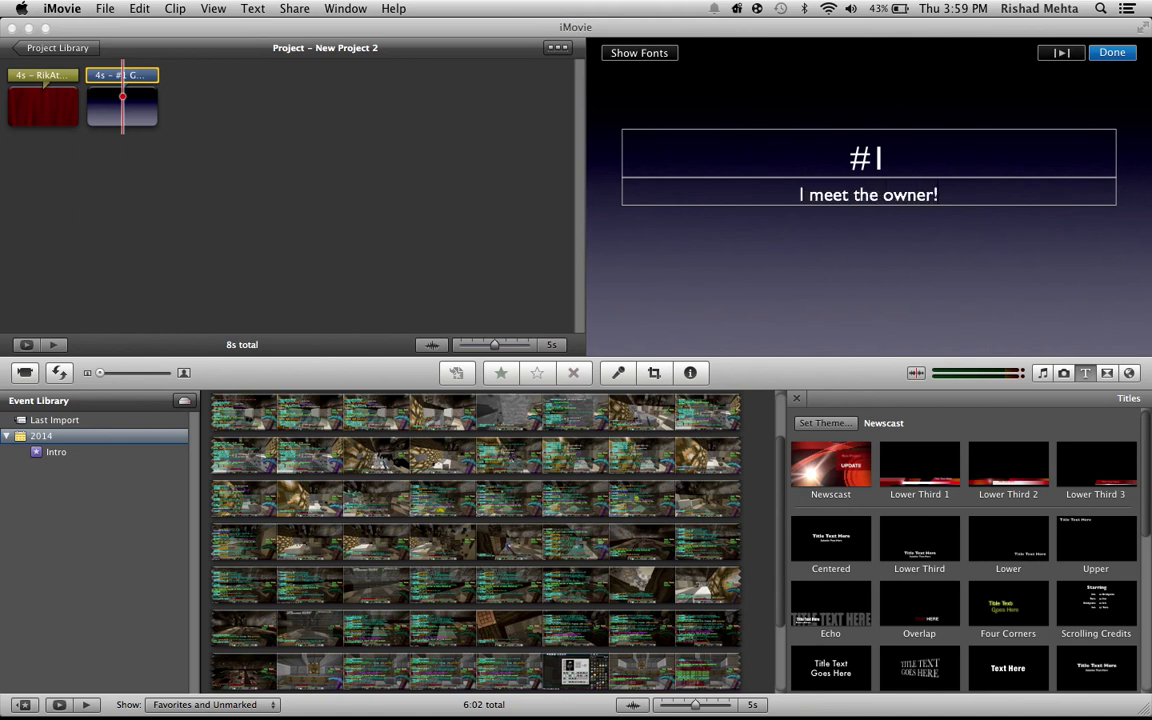
key("BackSpace")
key("BackSpace")
key("BackSpace")
key("BackSpace")
key("BackSpace")
key("BackSpace")
key("BackSpace")
key("BackSpace")
key("BackSpace")
key("BackSpace")
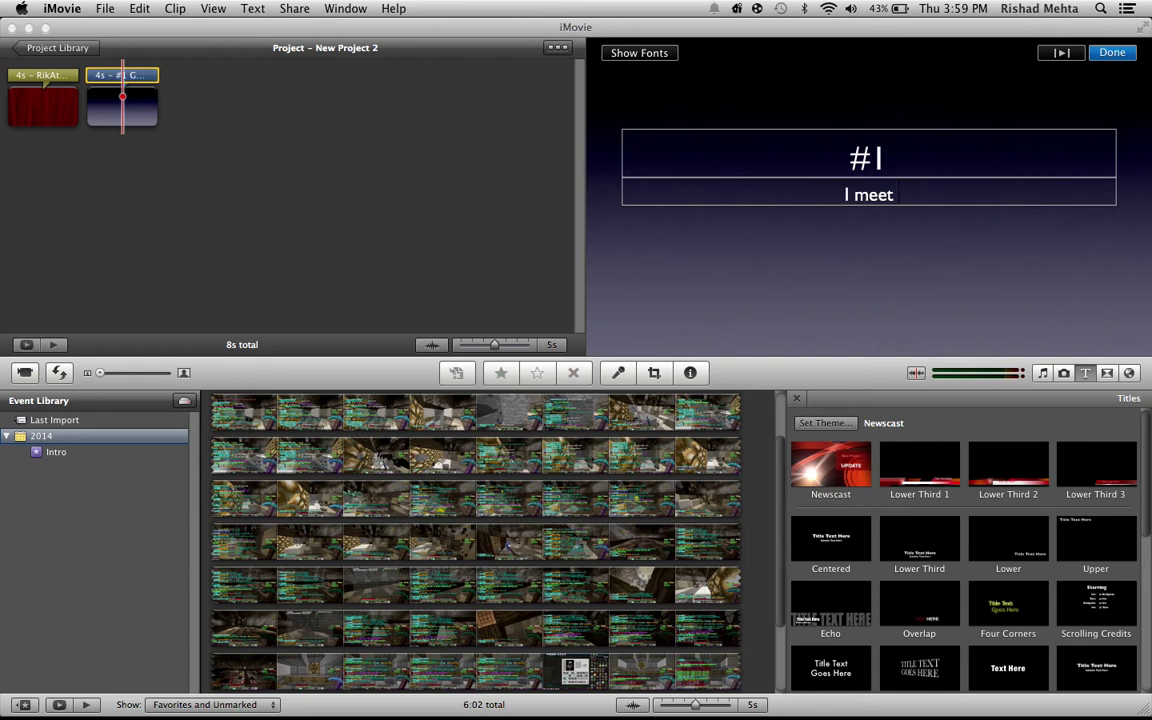
key("BackSpace")
key("BackSpace")
type("Whe")
key("BackSpace")
key("BackSpace")
type("e")
type(" rank")
type(" up to ZZZ")
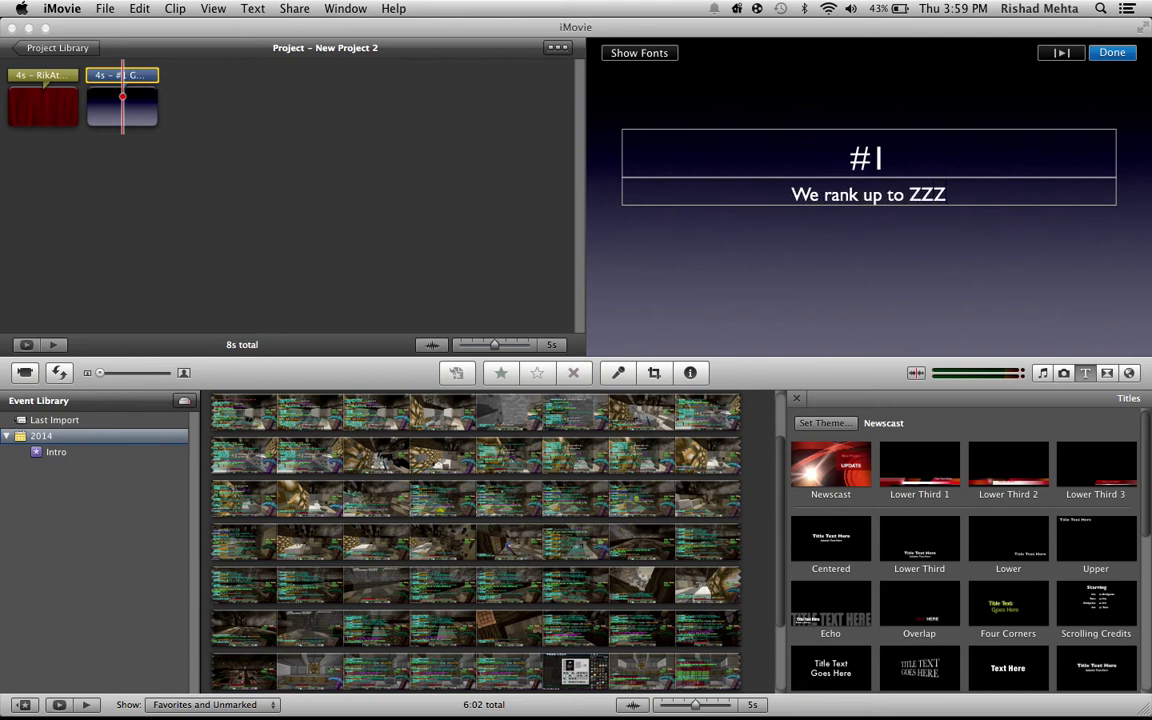
type("Z?Z?Z??Z?Z?Z")
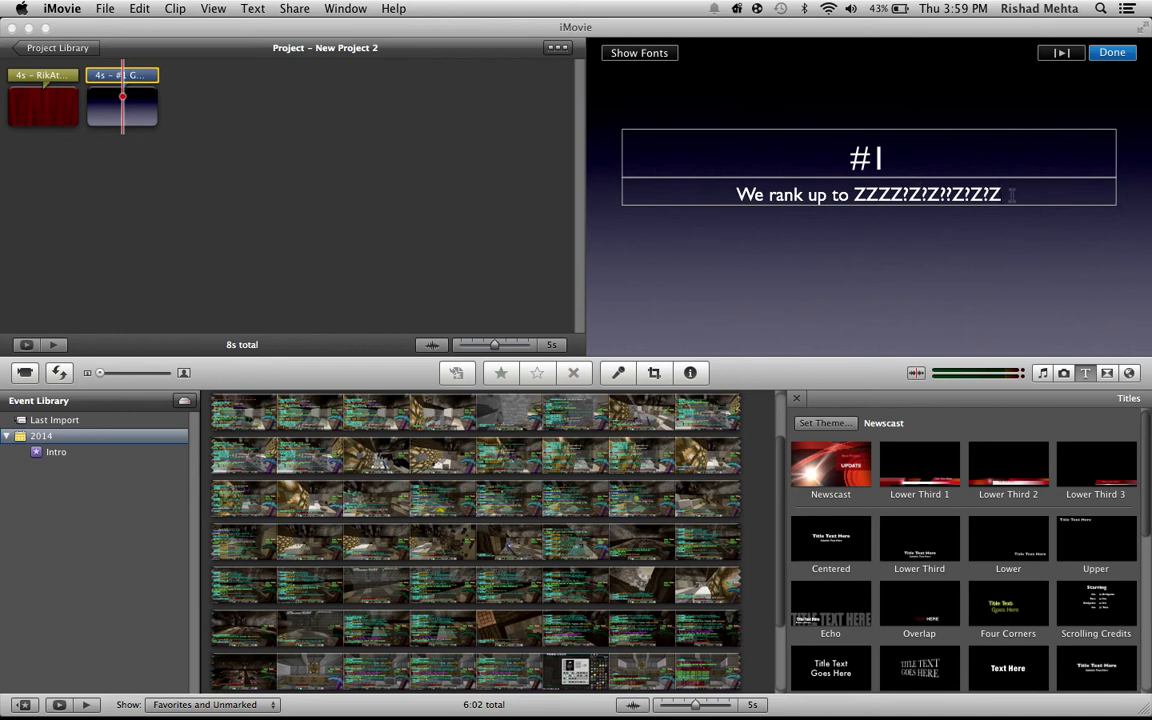
key("super+a")
Step: Leave title editing and show the music and sound effects library
left_click(127, 163)
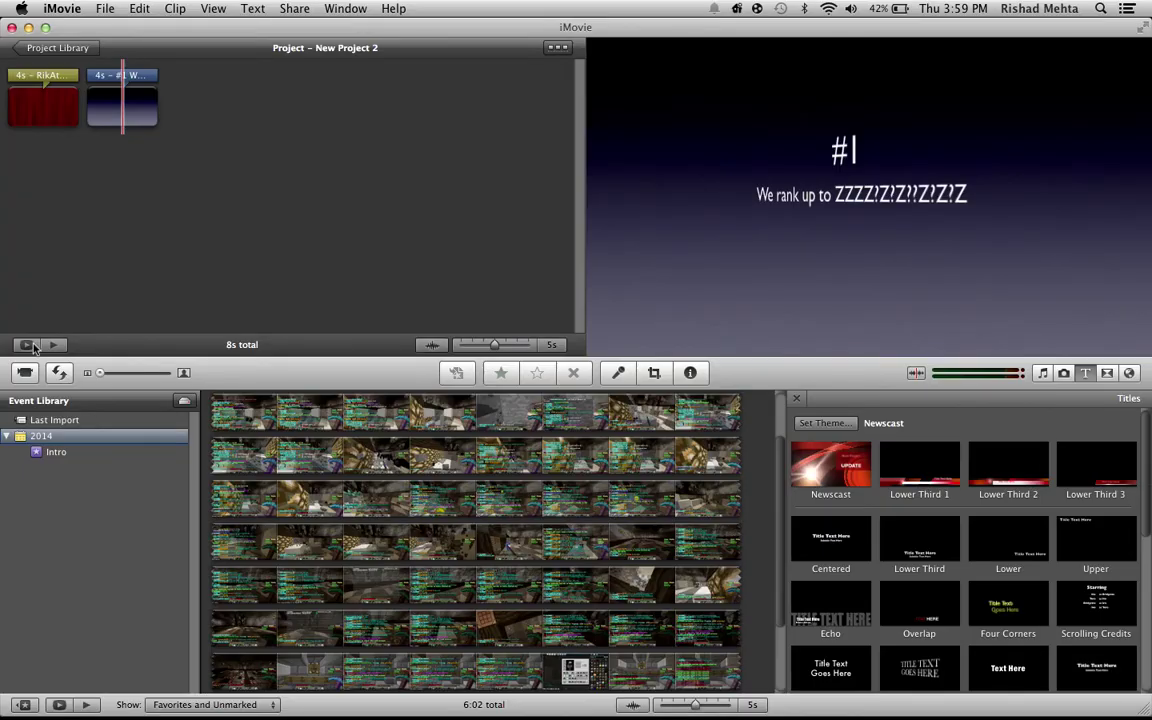
left_click(1041, 376)
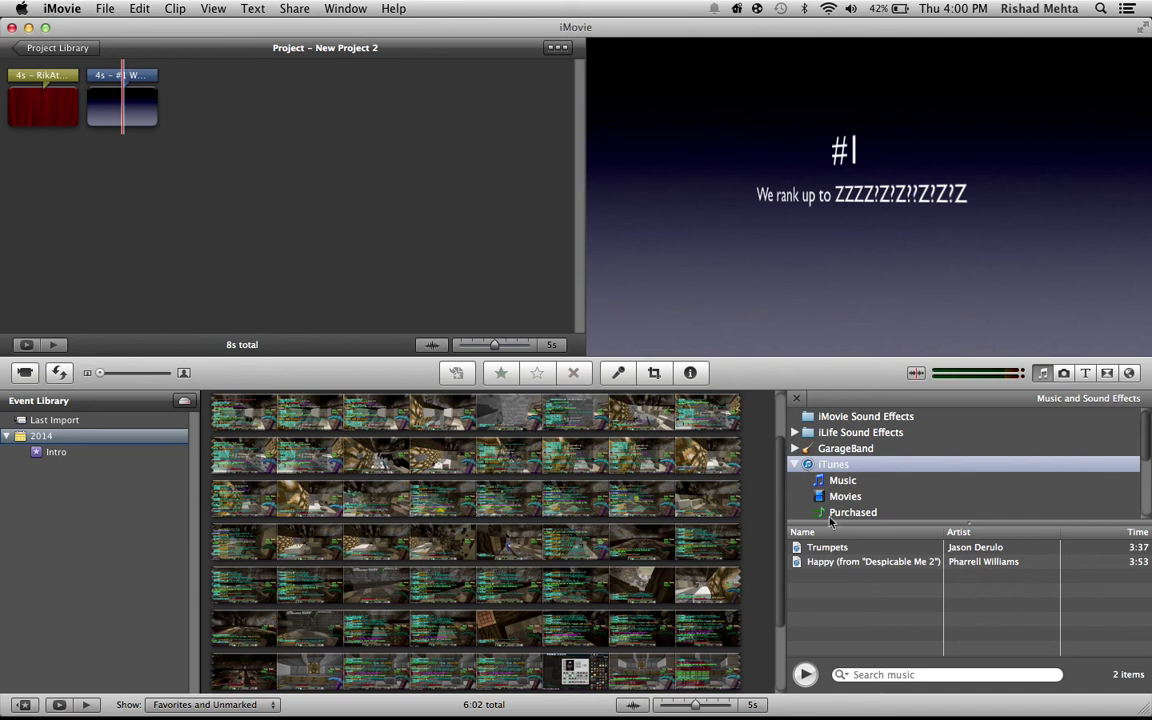
Step: Drop Pharrell Williams' 'Happy' from iTunes under both titles as background music
mouse_move(840, 570)
left_mouse_down()
mouse_move(694, 445)
mouse_move(828, 553)
mouse_move(893, 652)
mouse_move(851, 604)
left_mouse_up()
left_click(840, 568)
left_click(805, 547, "shift")
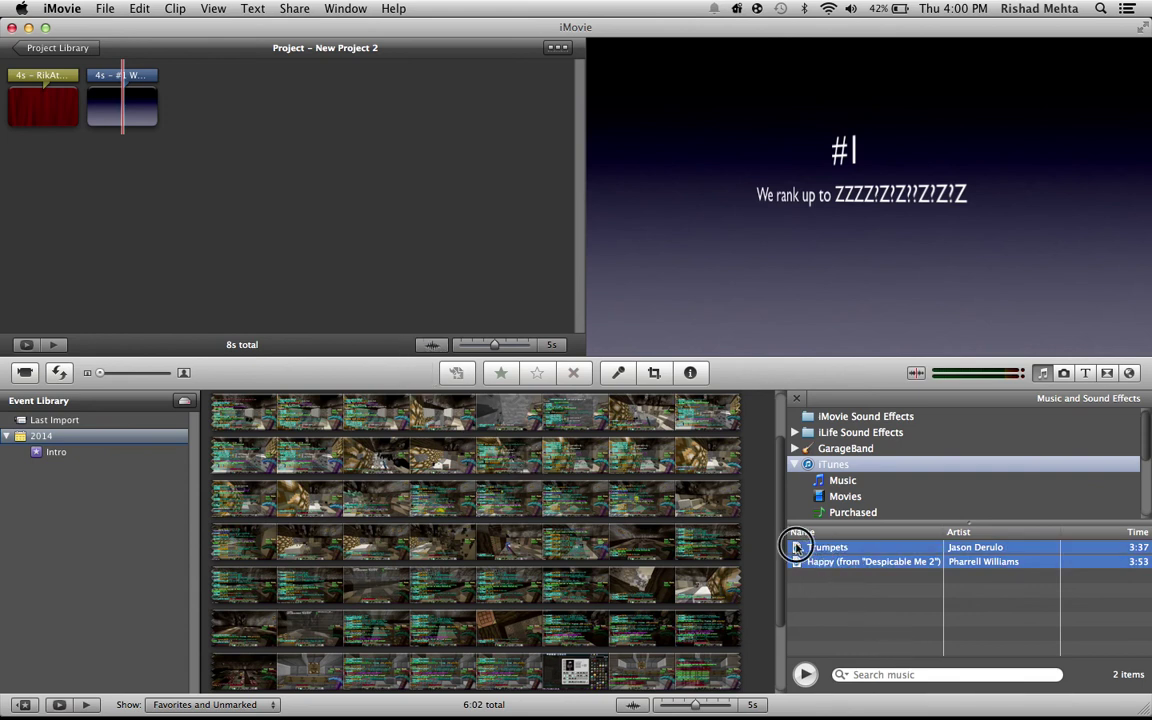
left_click_drag(805, 547, 396, 307)
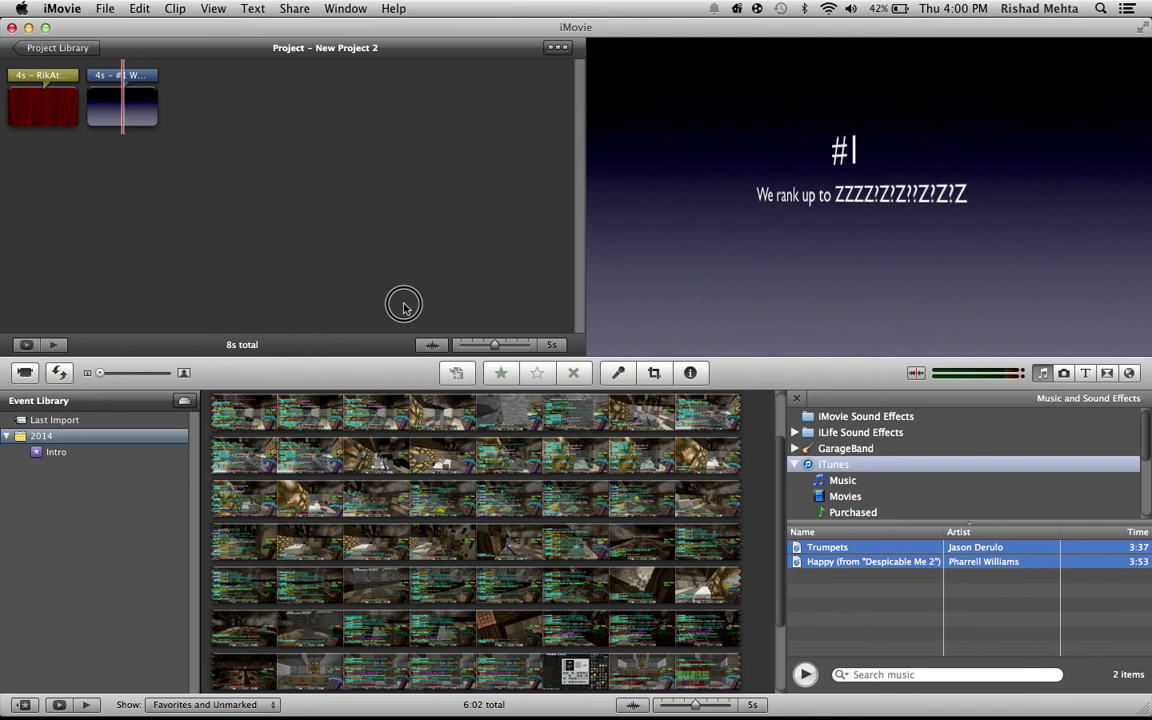
left_click(828, 565)
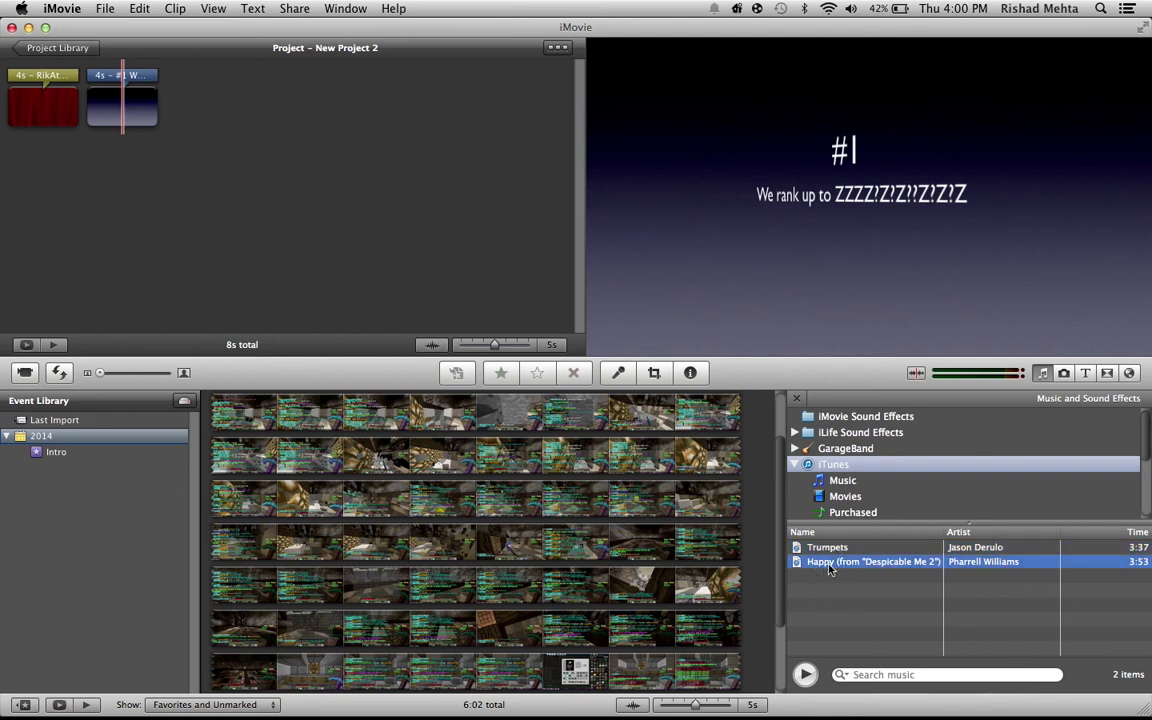
right_click(828, 565)
mouse_move(815, 562)
left_mouse_down()
mouse_move(611, 428)
mouse_move(540, 304)
left_mouse_up()
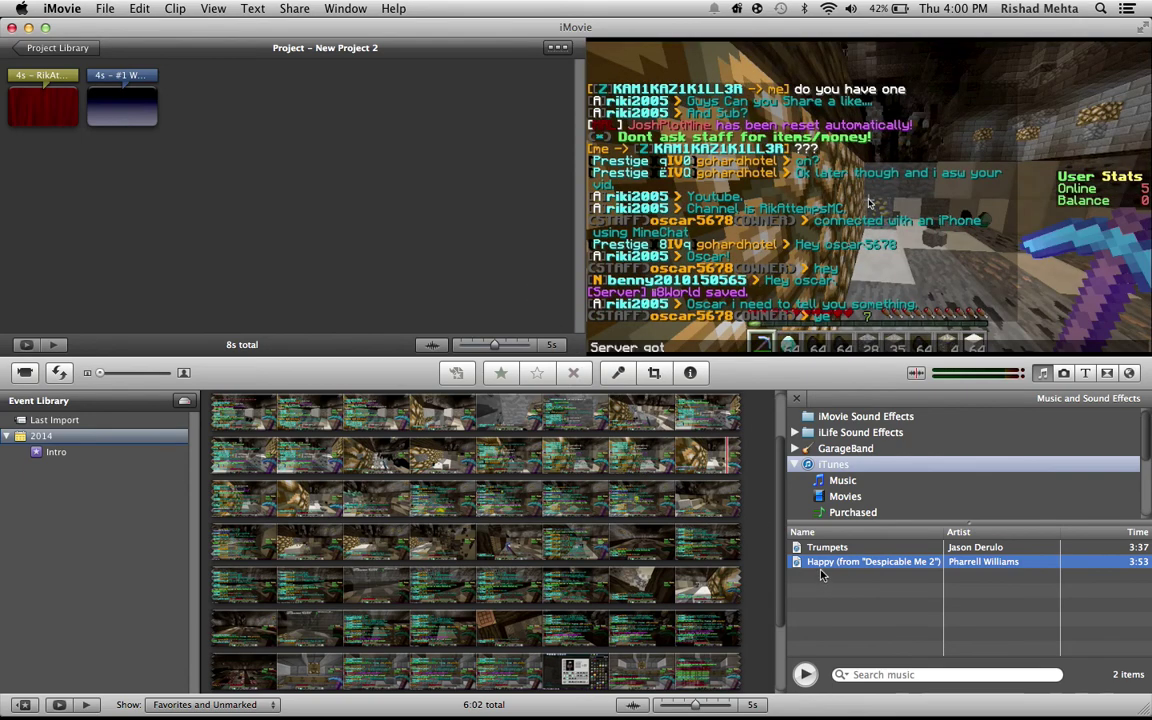
left_click_drag(800, 562, 357, 193)
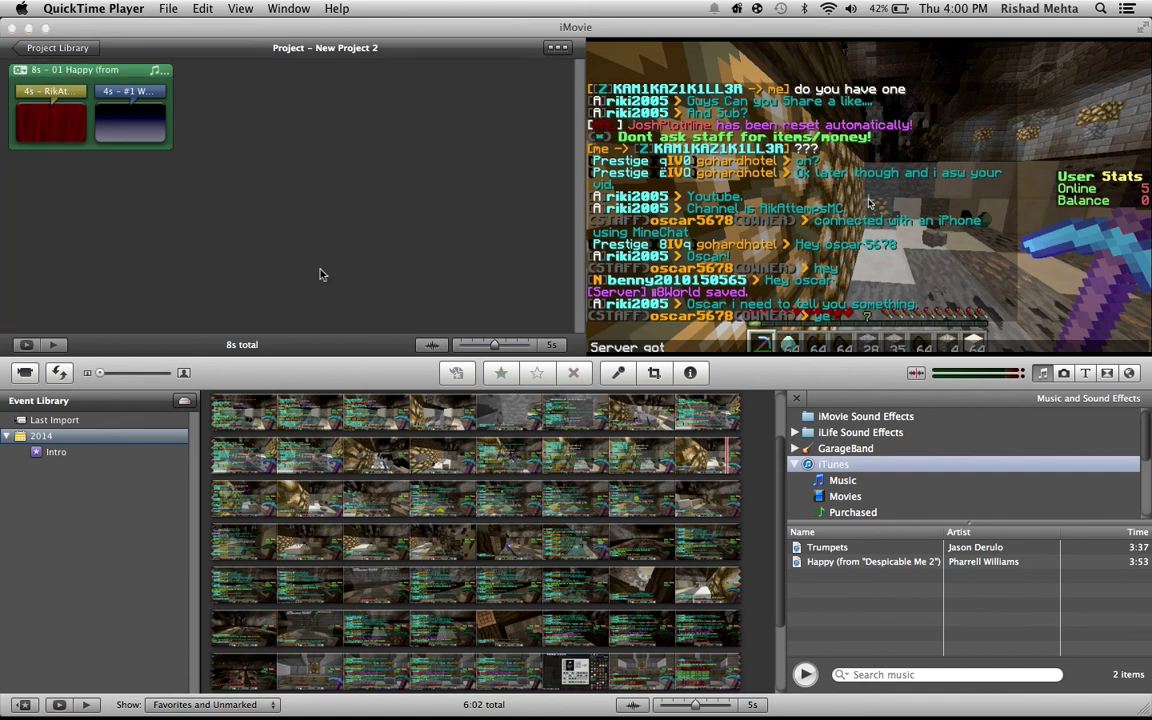
left_click(63, 346)
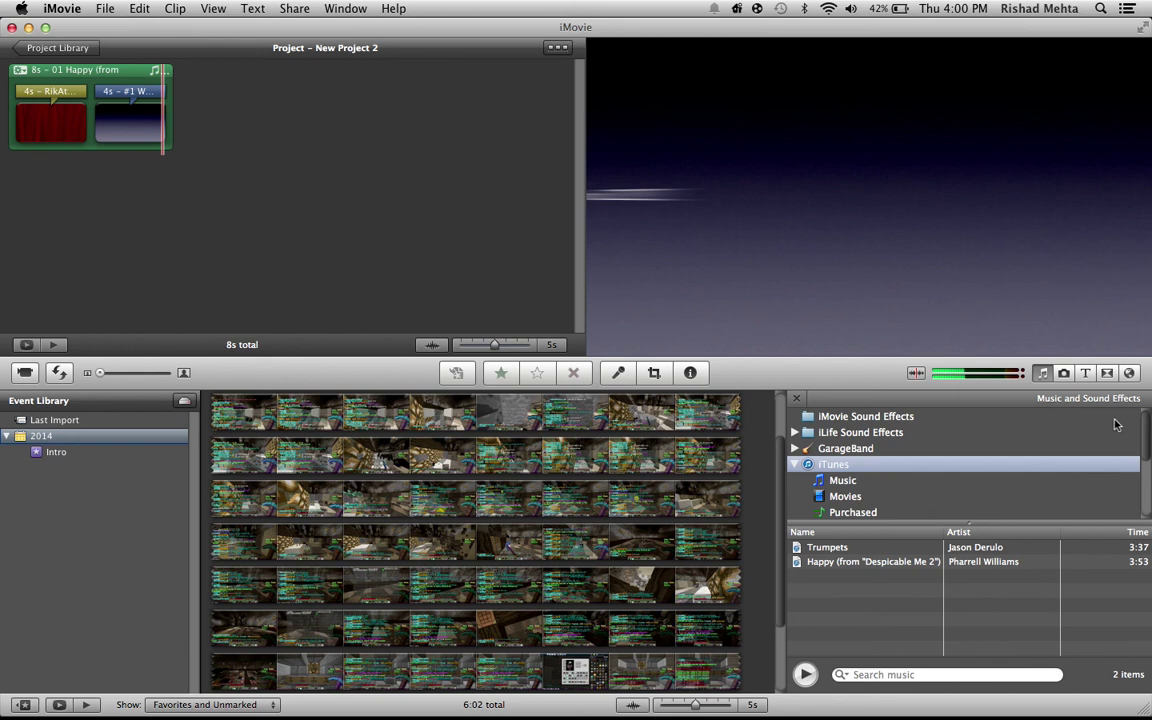
left_click(1086, 373)
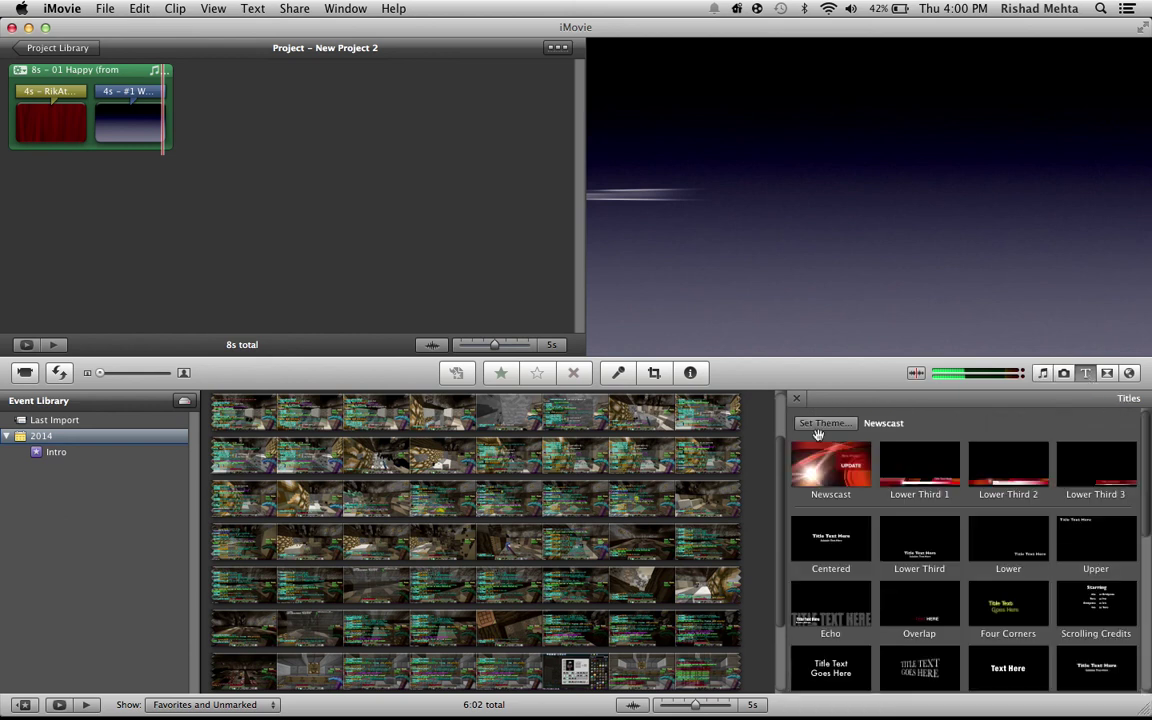
Step: Review the opening RikAttempsMC title's clip adjustments, closing them unchanged at 4 seconds on Curtain
right_click(55, 114)
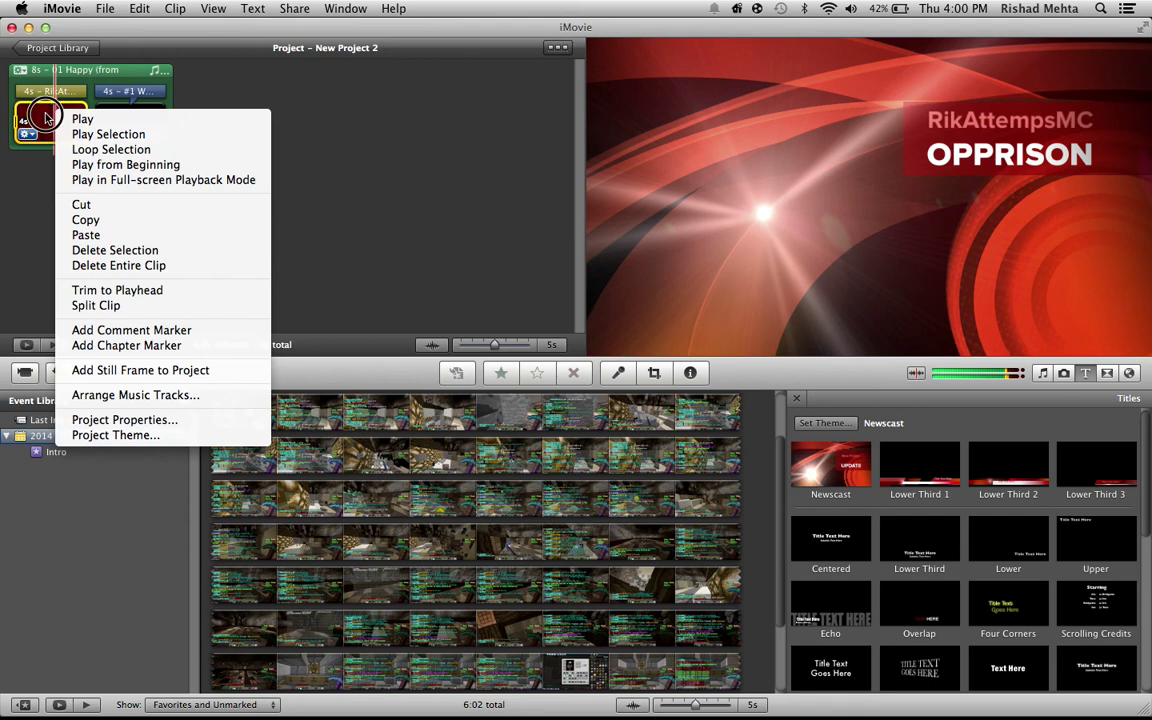
key("Escape")
left_click(168, 165)
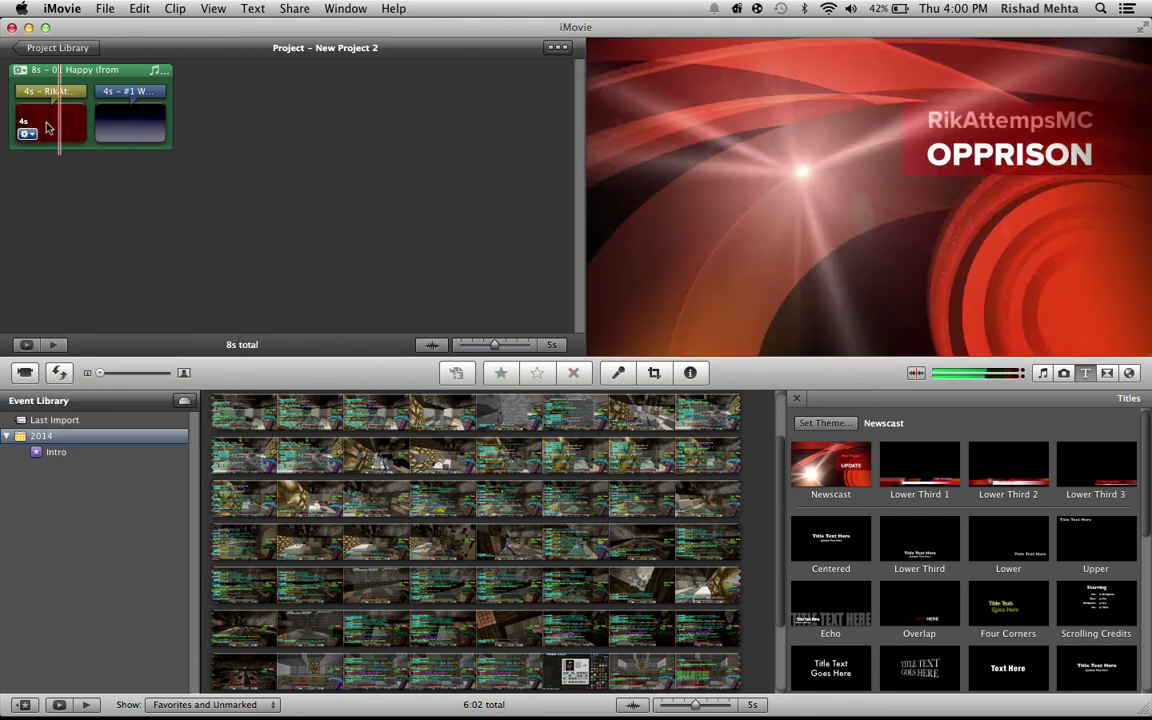
left_click(28, 134)
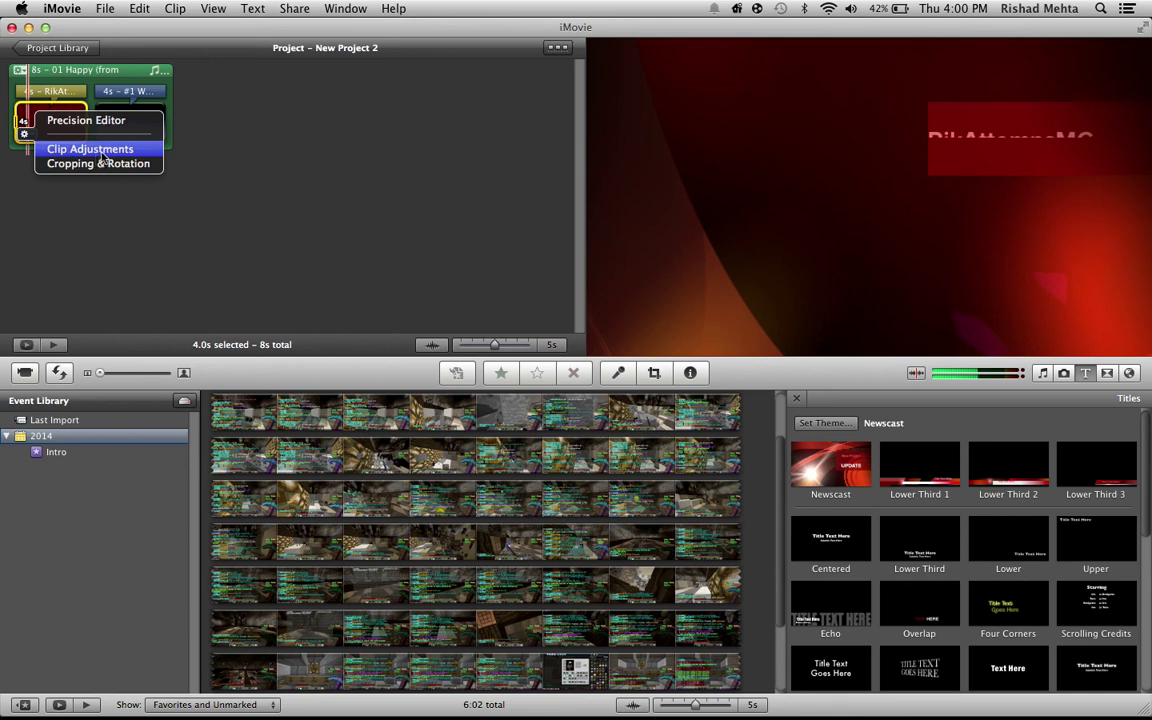
left_click(142, 152)
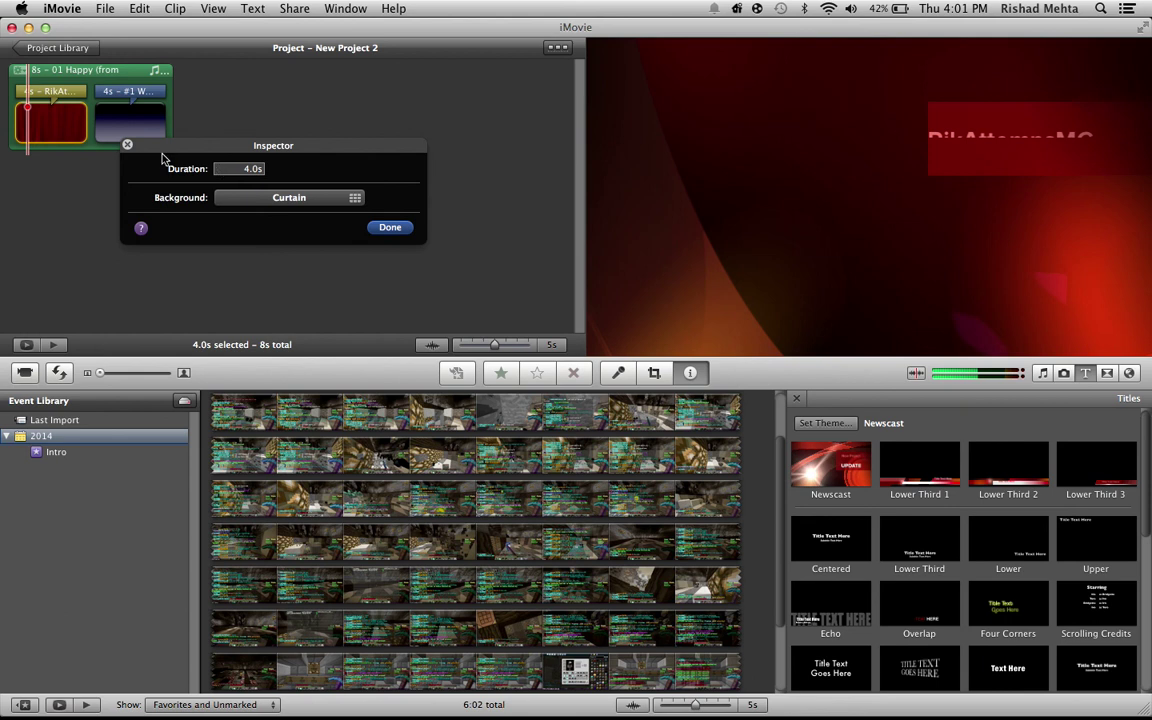
left_click(126, 147)
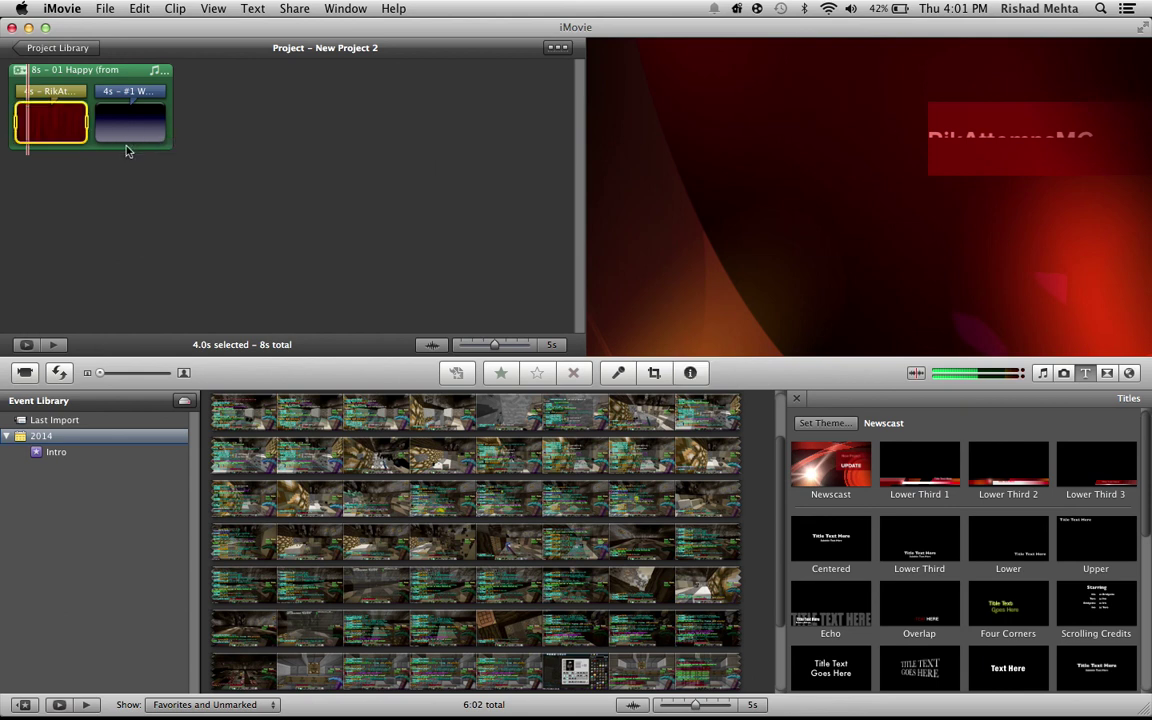